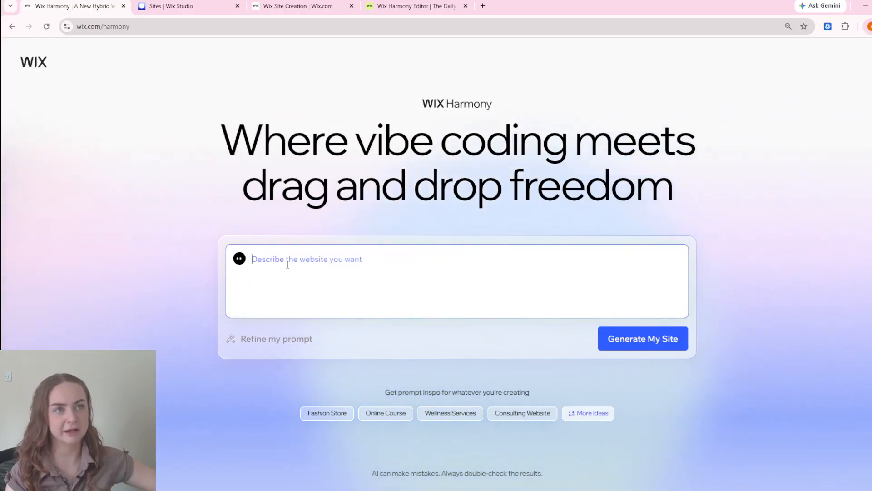
- Check the options for creating a new site in the Wix Studio site list, including Use Wix Harmony
click(201, 10)
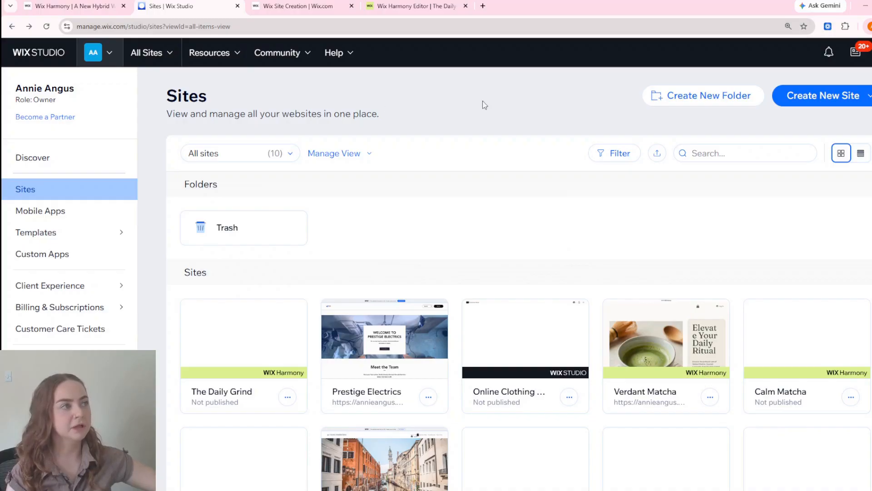
click(813, 97)
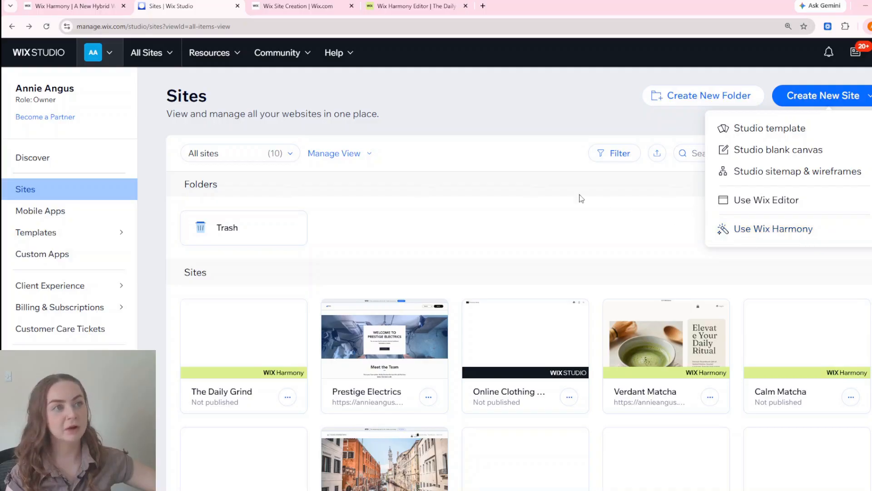
click(318, 6)
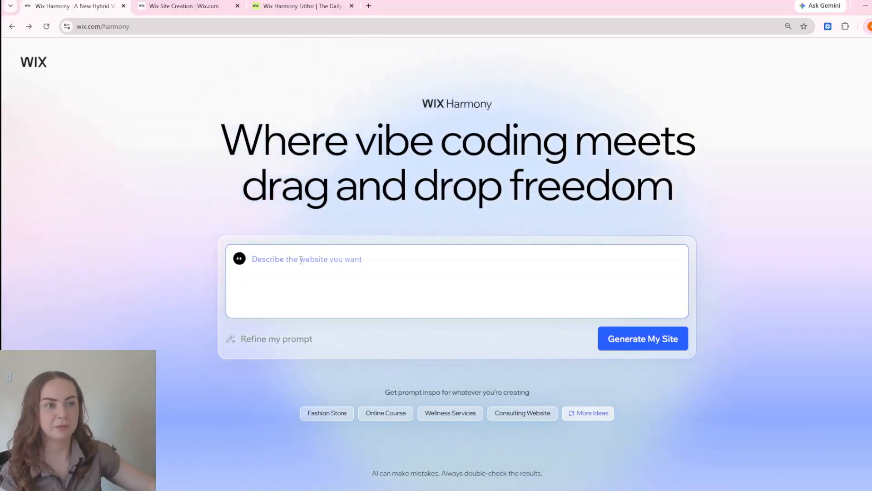
- Generate a site from a prompt for a bold, fresh Daily Grind coffee store with coffee products, roasting education and subscription setups
text(Build an engaging online store for The Daily Grind coffee shop that showcases our expertly crafted coffee products, educates visitors about our unique roasting processes, and facilitates easy coffee subscription setups, all presented in a bold, fresh, and exciting style.)
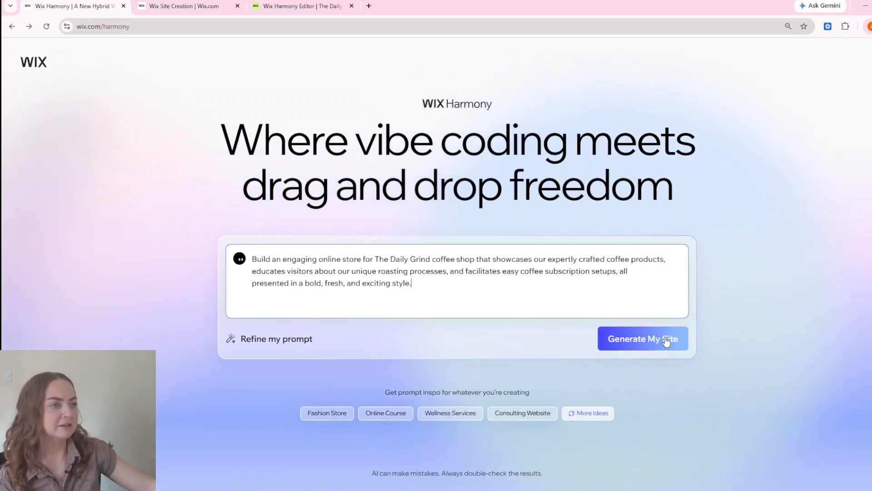
click(671, 347)
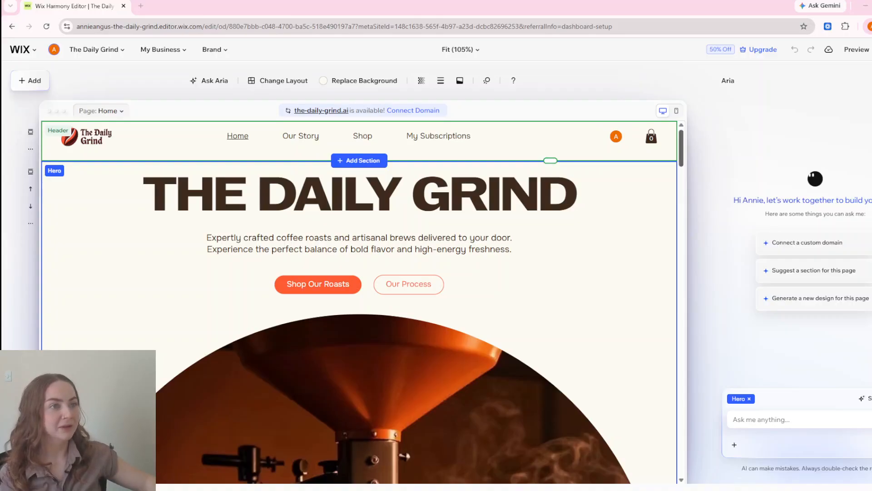
- Look through the generated home page and open the Plans & Pricing page from the site pages
scroll(682, 142, down, 1)
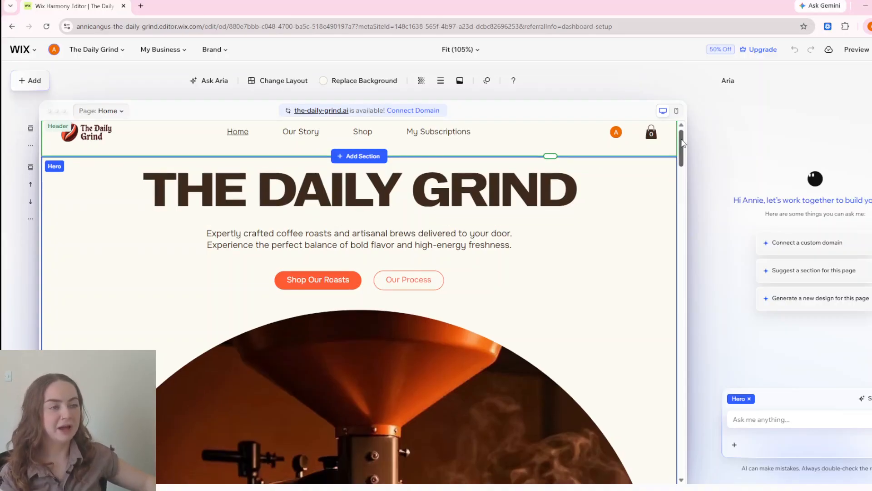
drag(682, 143, 700, 408)
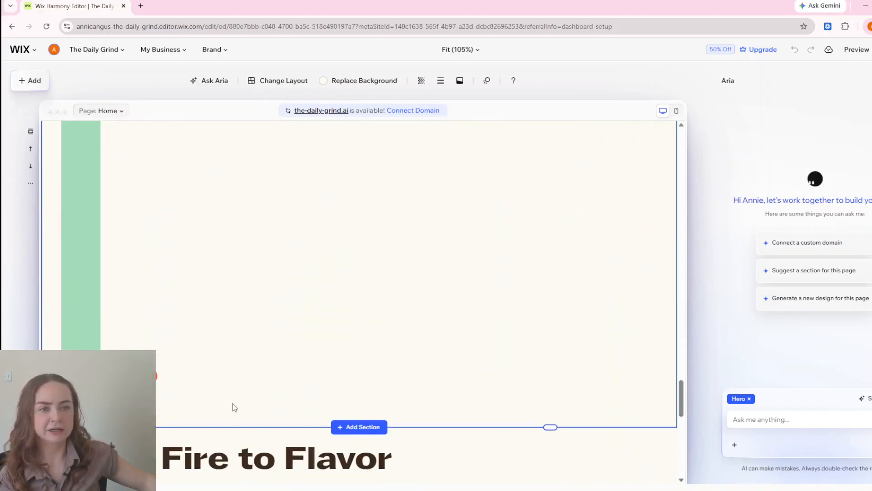
click(97, 111)
scroll(65, 250, down, 1)
scroll(65, 254, down, 12)
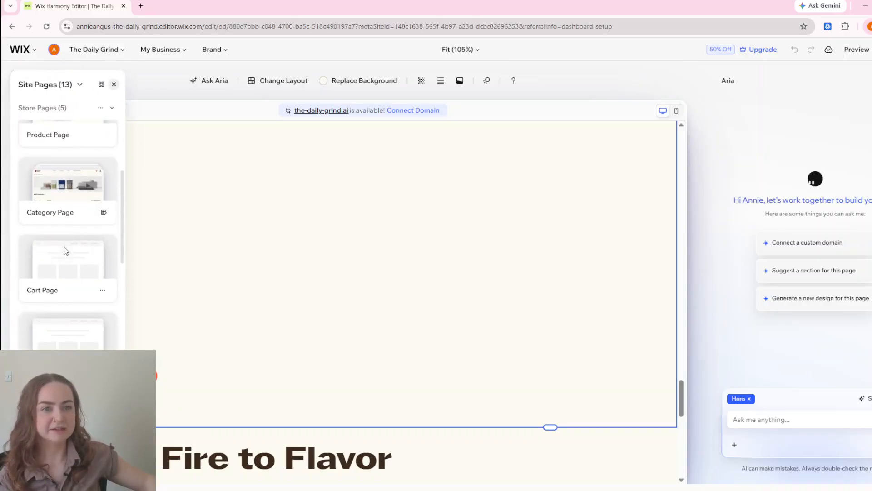
click(58, 299)
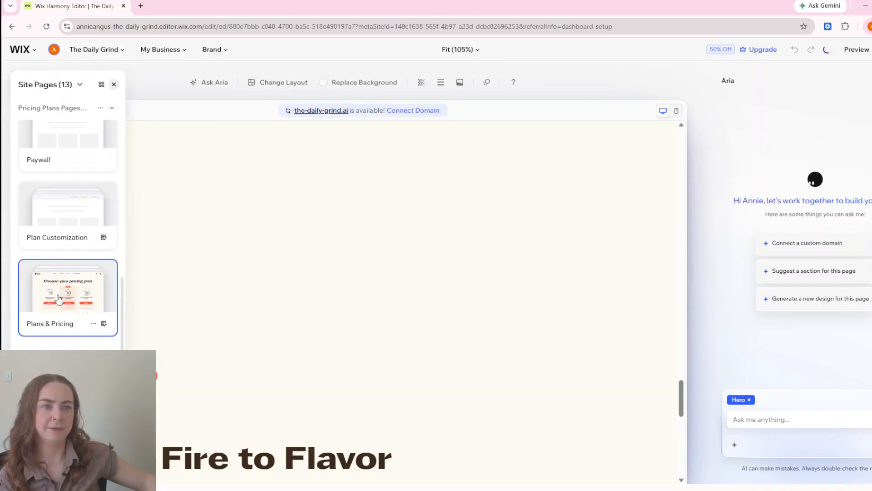
click(114, 86)
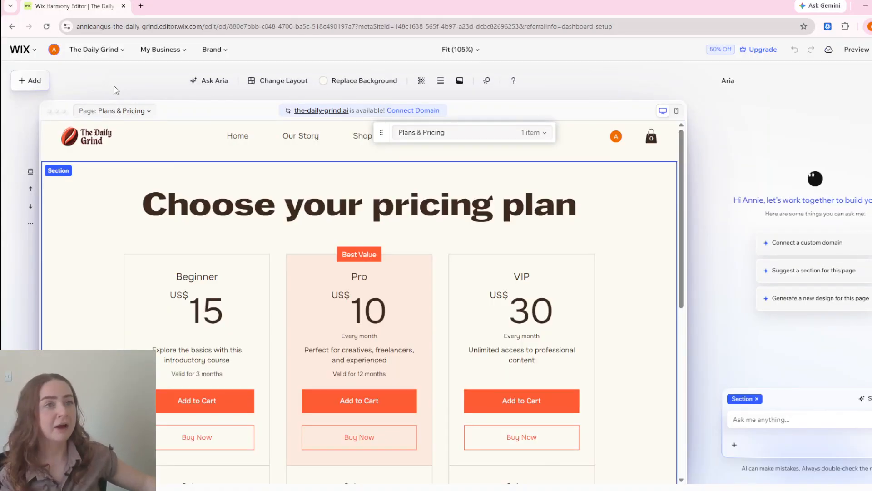
scroll(279, 253, down, 2)
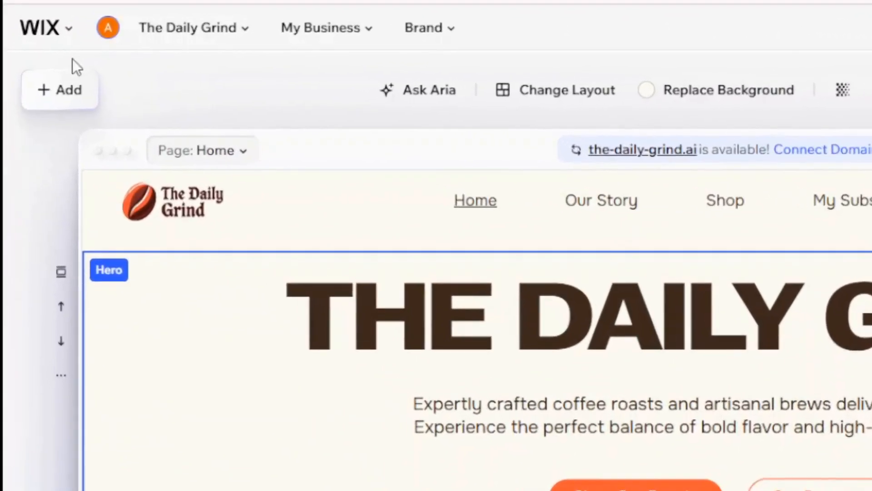
- Review the main site menu and the site overview's brand, SEO, accessibility and social share sections
click(63, 45)
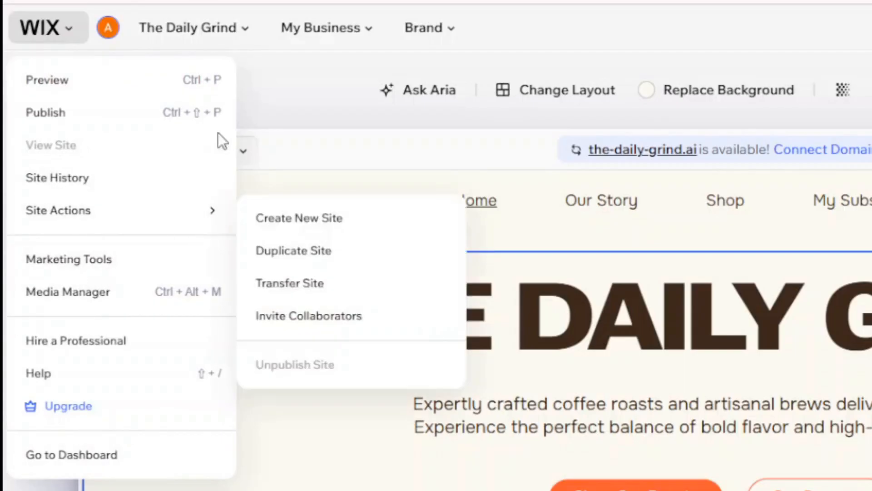
click(235, 35)
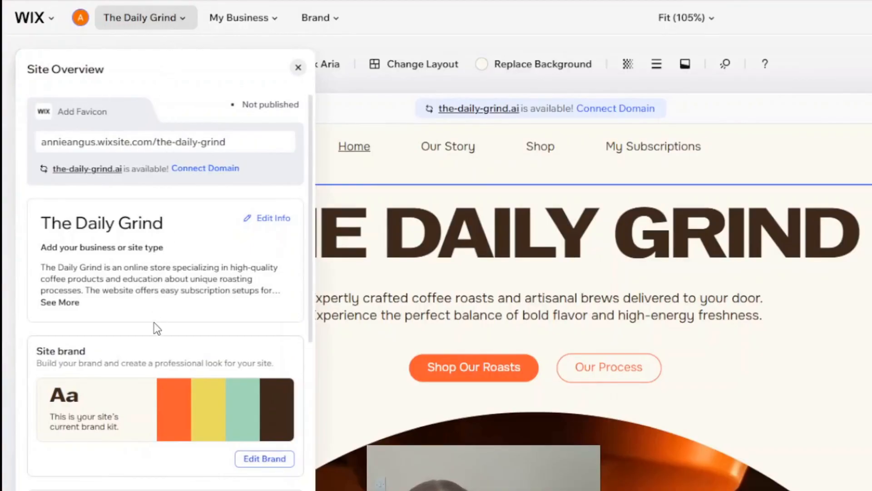
scroll(154, 325, down, 3)
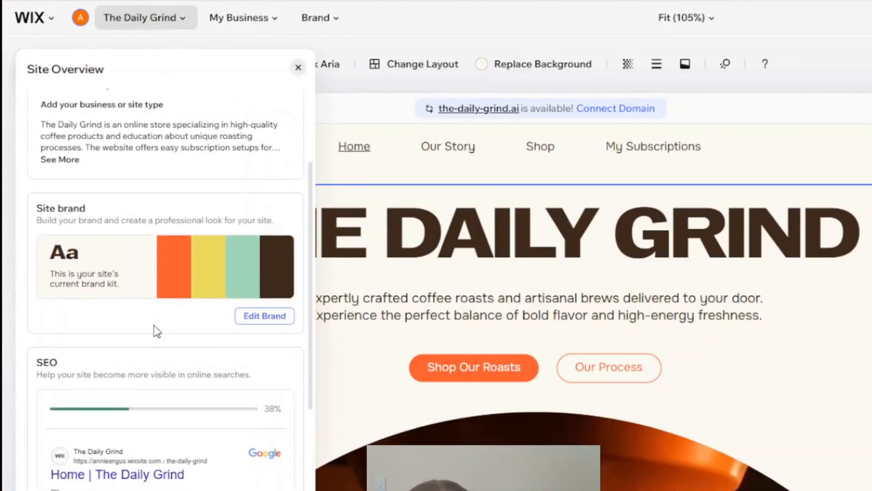
scroll(121, 384, down, 8)
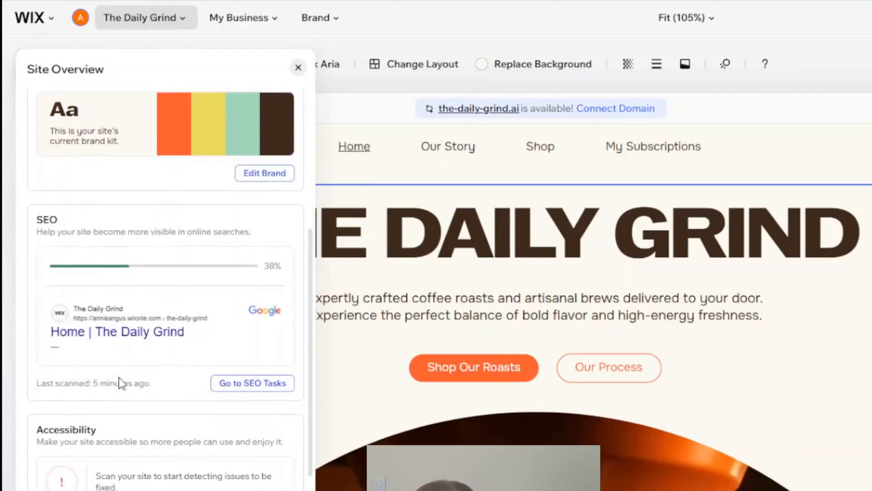
scroll(122, 383, down, 2)
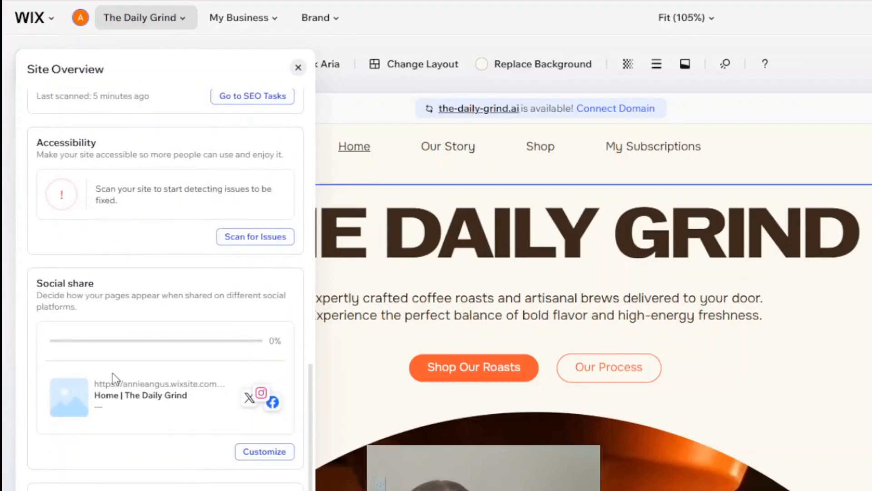
- Examine the My Store business tools, including the setup tasks, store pages and management shortcuts
click(252, 21)
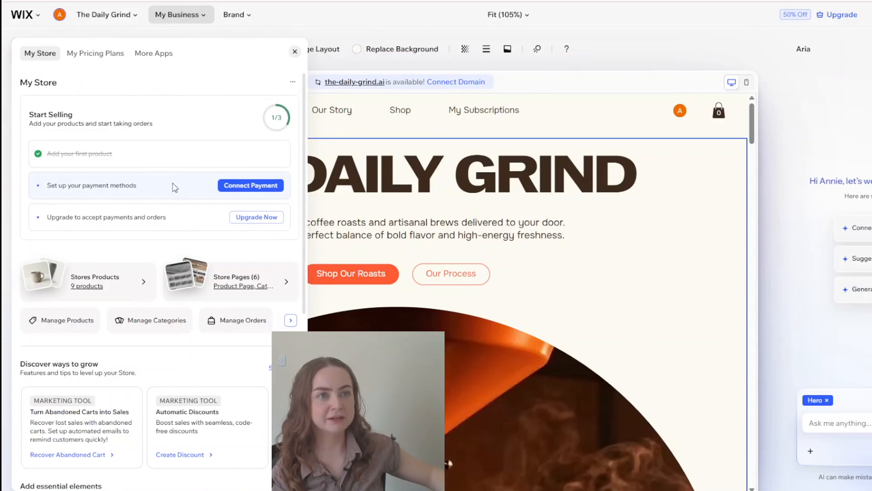
scroll(68, 248, down, 1)
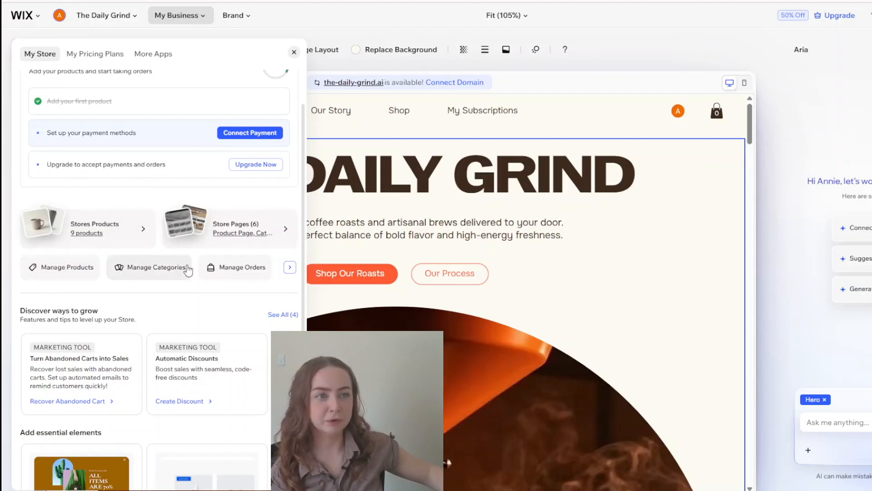
click(291, 268)
click(291, 267)
click(291, 267)
click(293, 267)
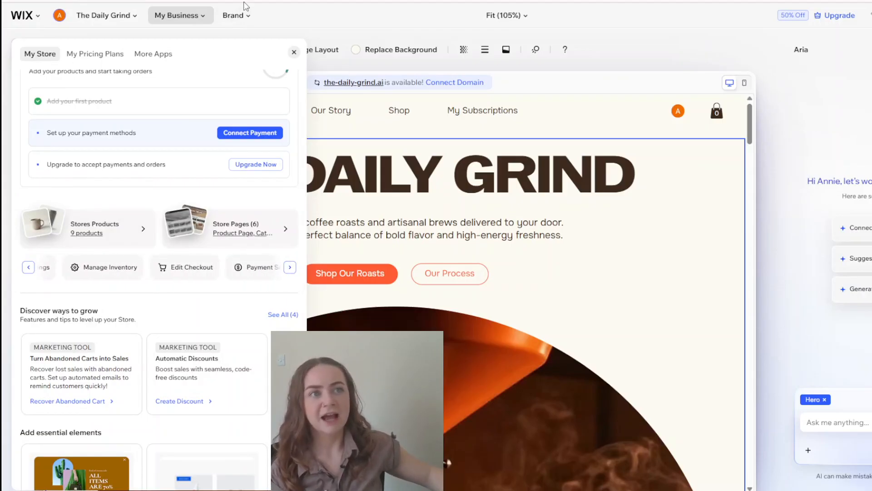
- Examine the site's brand kit with its colors, text, buttons, boxes and lines
click(236, 15)
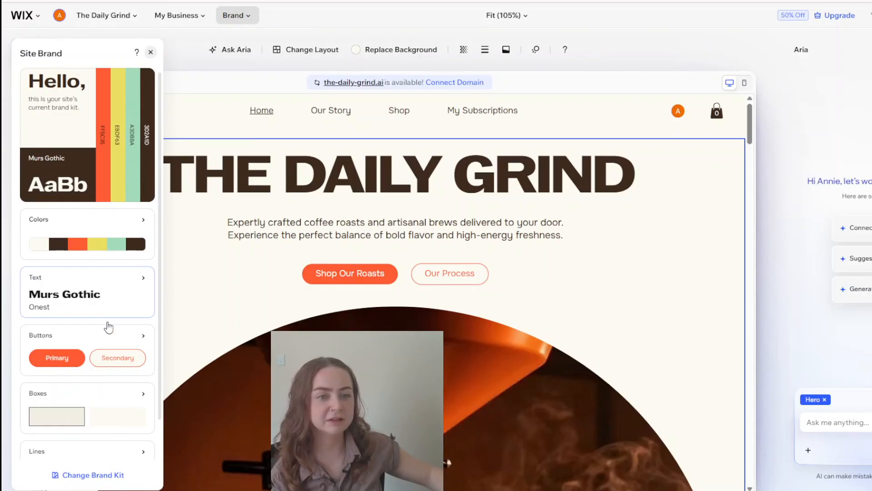
scroll(109, 336, down, 1)
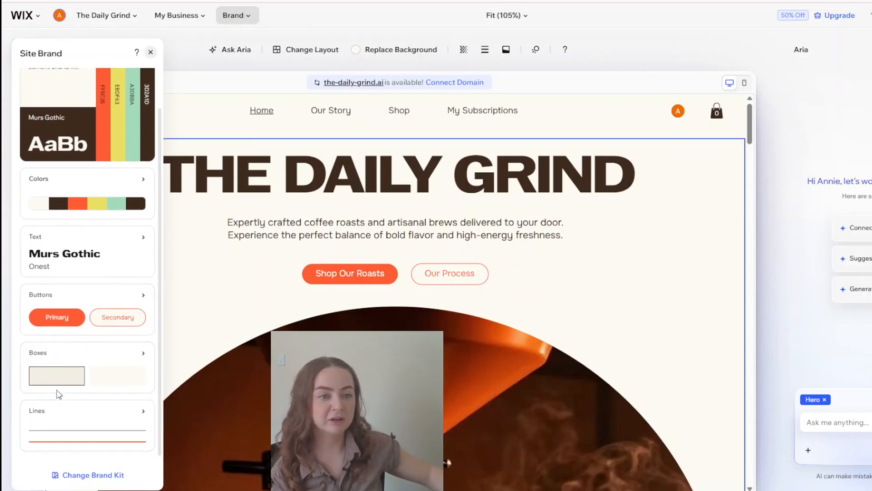
click(85, 136)
scroll(81, 146, down, 9)
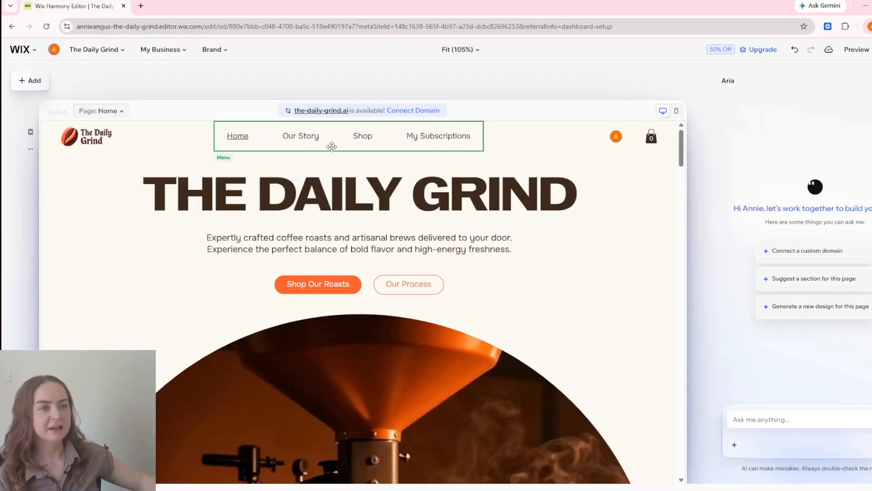
- Inspect the header's editing options and the navigation menu's design and format settings
click(142, 148)
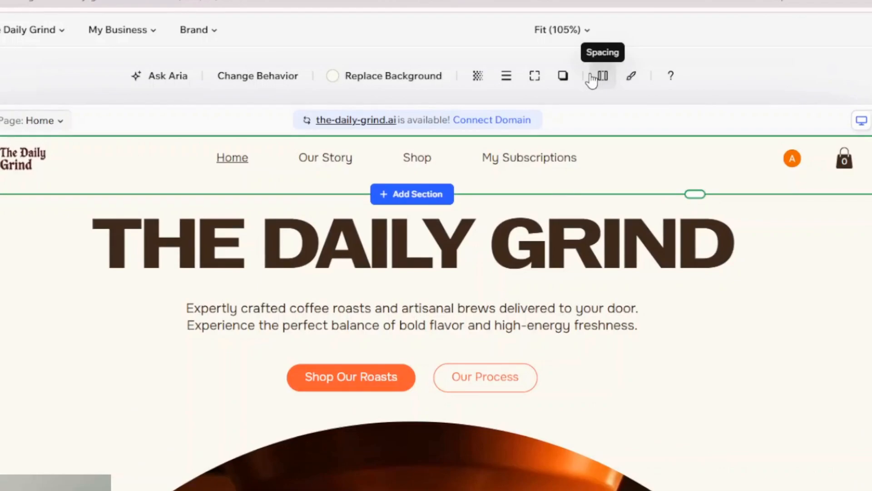
click(516, 150)
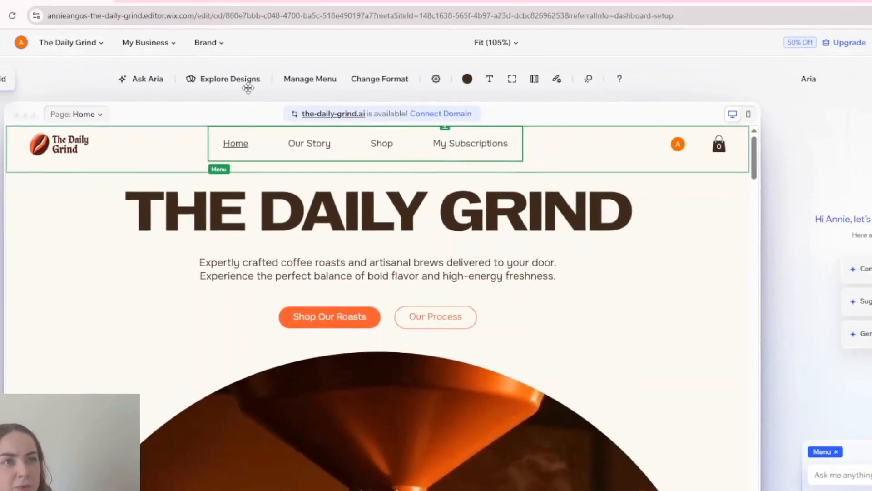
click(245, 83)
click(379, 83)
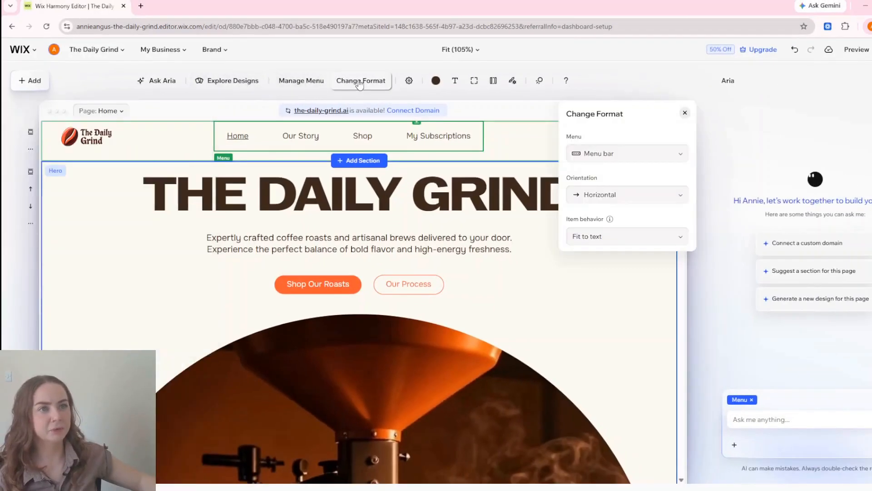
- View the customization options for the header's logo and close them
click(97, 133)
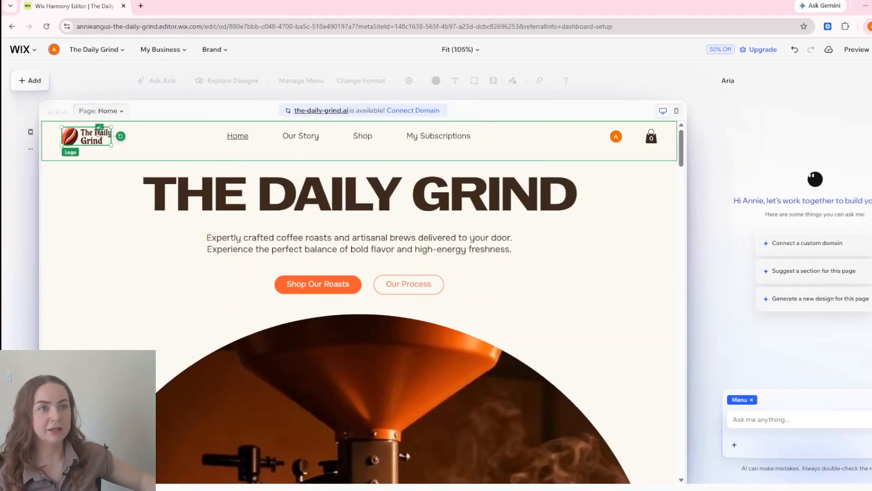
click(393, 85)
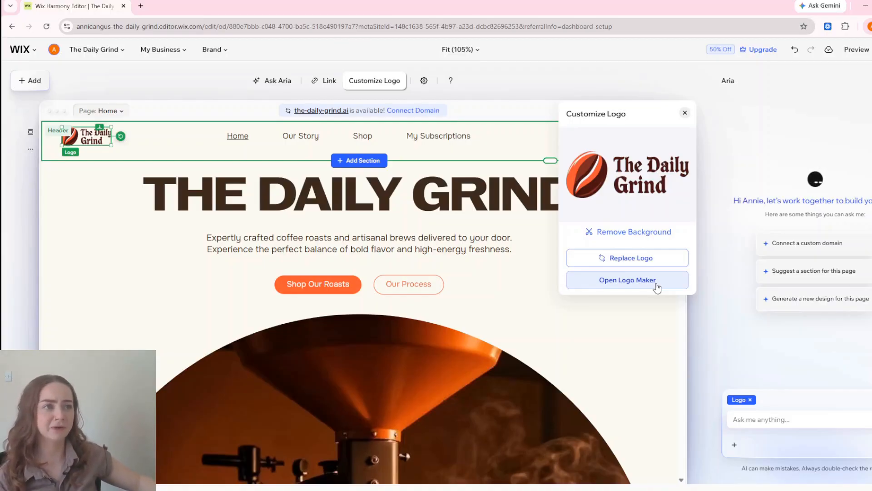
click(529, 273)
- Open the library of elements that can be added to the page and look over the branded elements
click(31, 85)
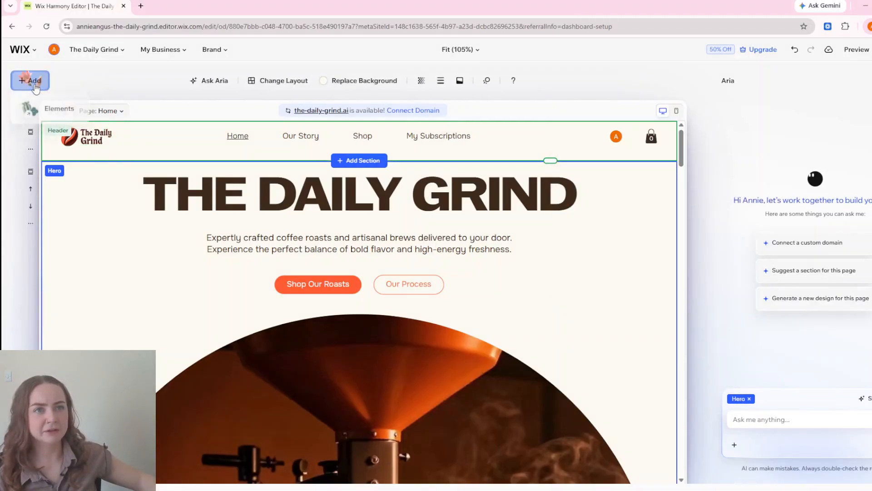
click(59, 111)
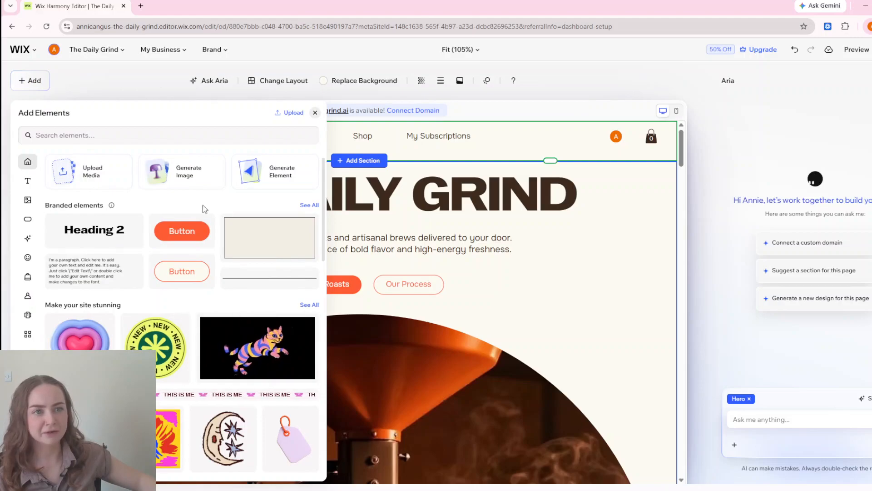
mouse_move(28, 186)
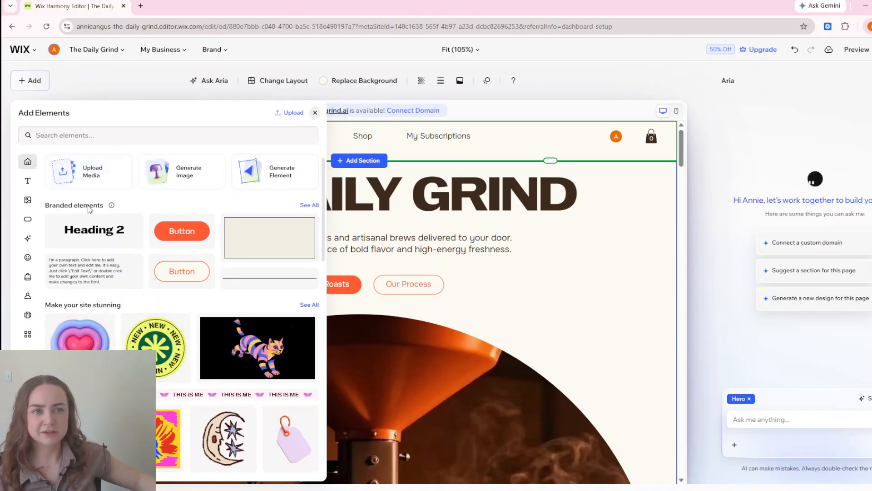
mouse_move(112, 206)
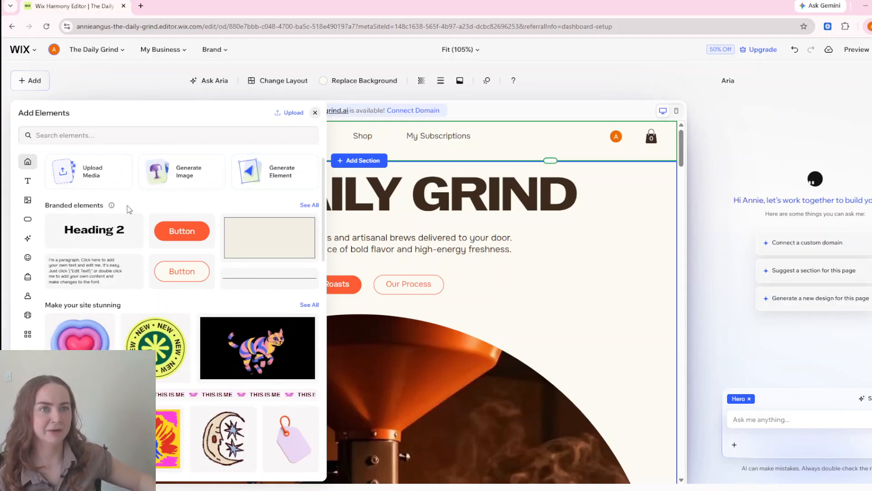
- Browse the predesigned section templates that can be added to the page, starting with the Welcome category
click(35, 82)
click(36, 89)
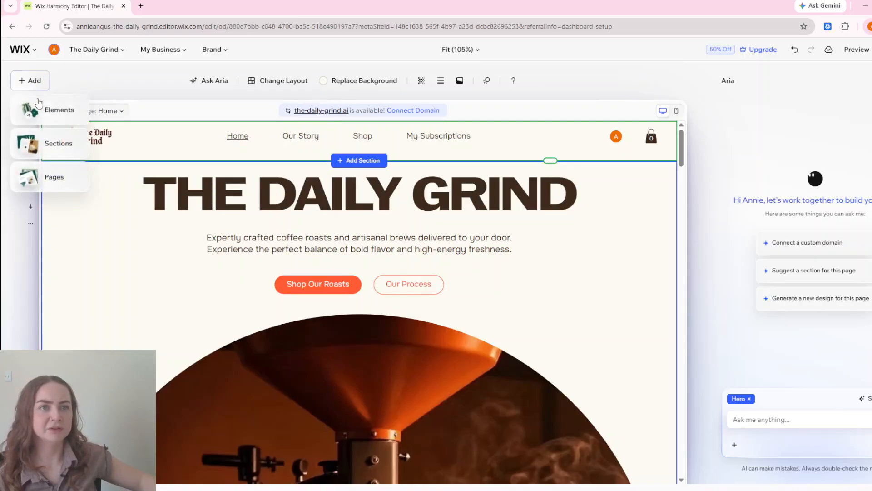
click(64, 143)
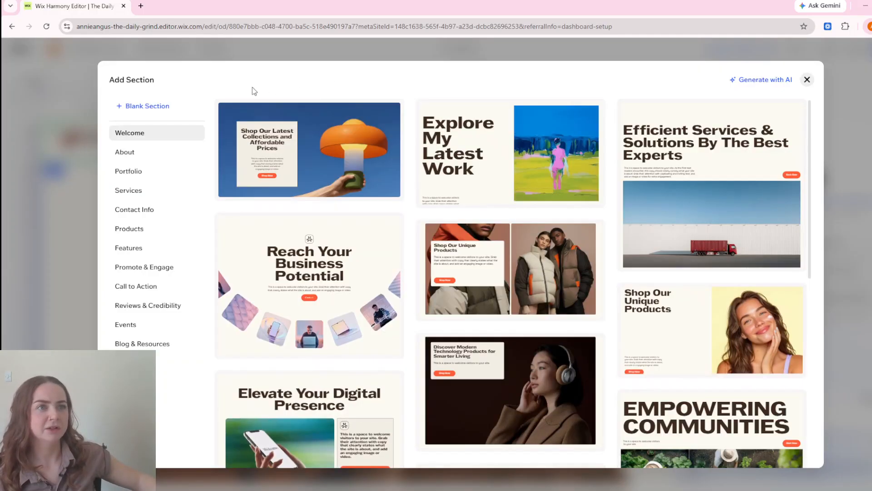
scroll(436, 270, down, 4)
scroll(436, 270, down, 3)
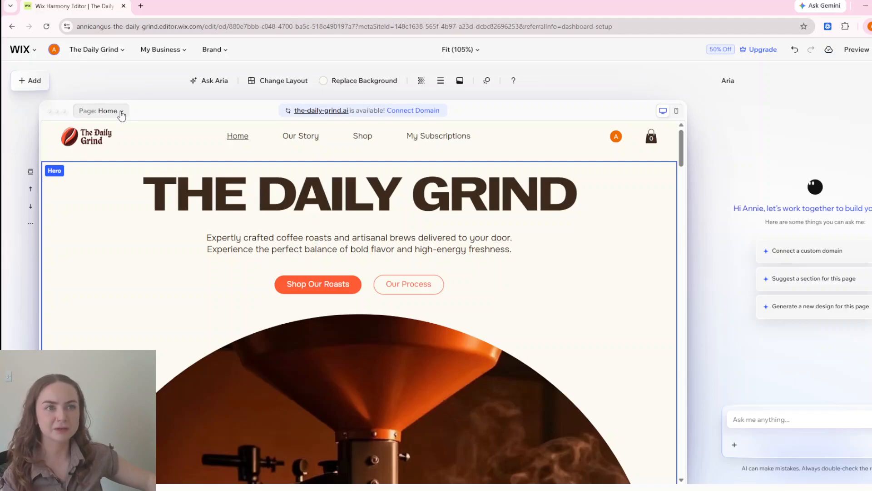
- Look over the site's list of main and store pages and close it
click(121, 111)
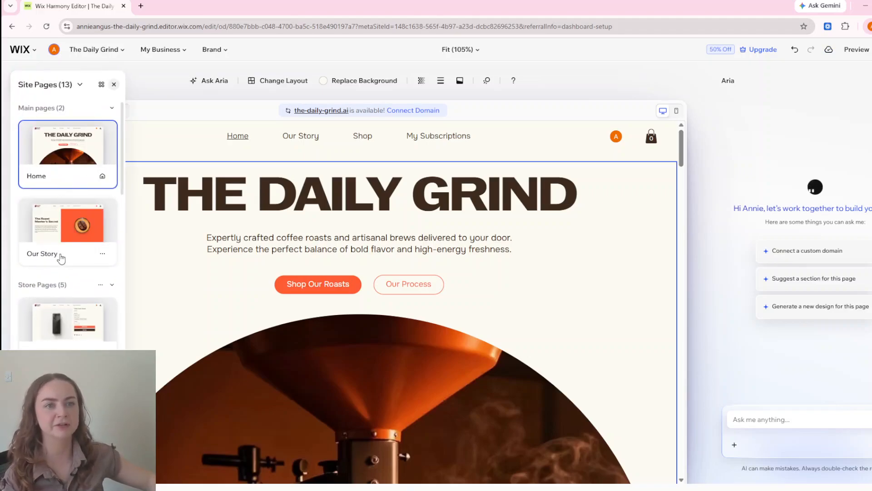
scroll(60, 256, down, 5)
scroll(61, 255, down, 3)
click(114, 84)
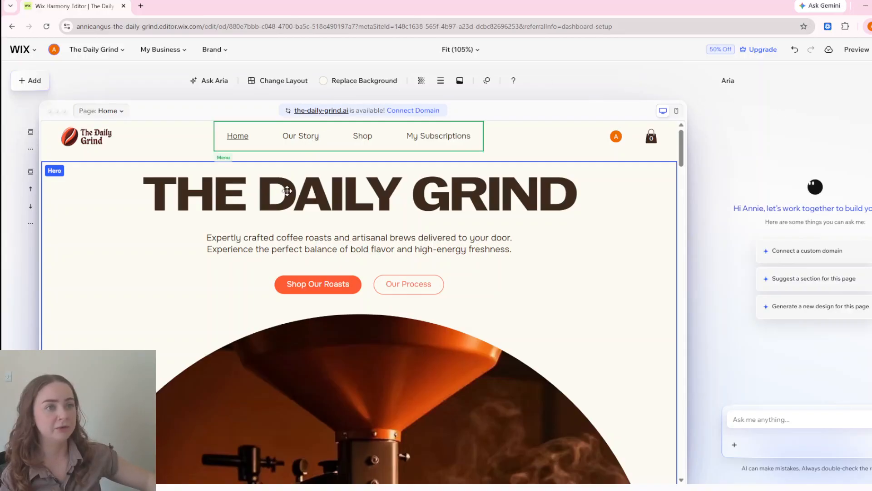
- Inspect the editing options and Aria's help for the navigation menu and the hero's THE DAILY GRIND heading
click(246, 132)
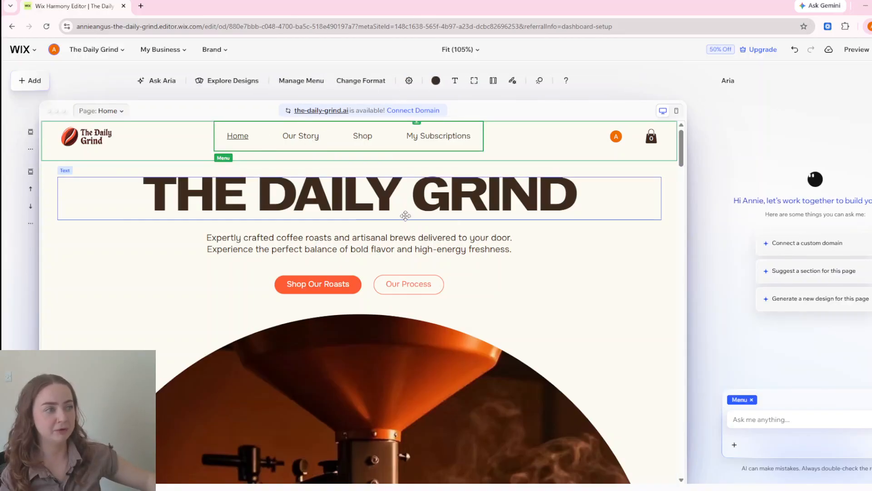
click(472, 185)
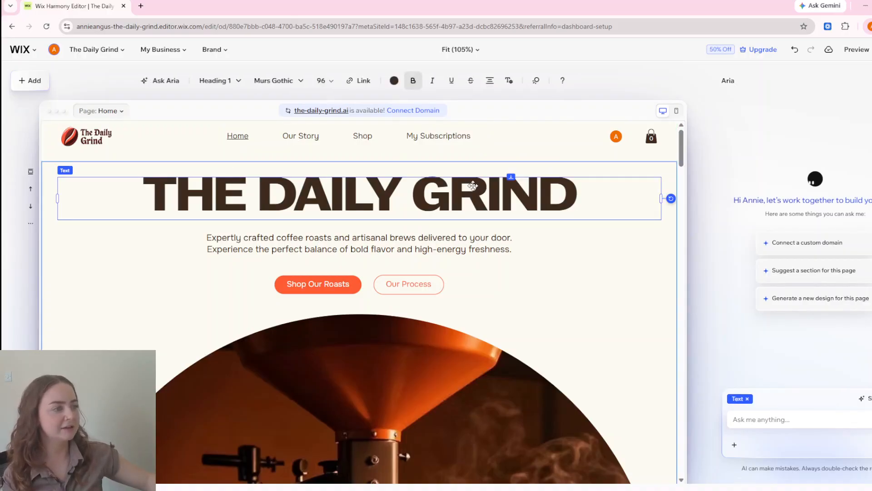
click(862, 398)
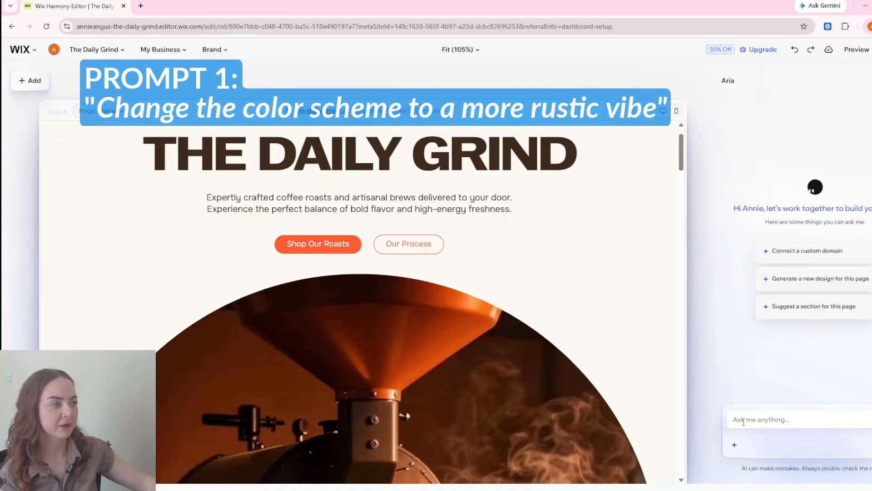
- Ask Aria to "Change the colors to a more rustic vibe" and review the recolored home page
text(Change the colors to a more rustic vibe)
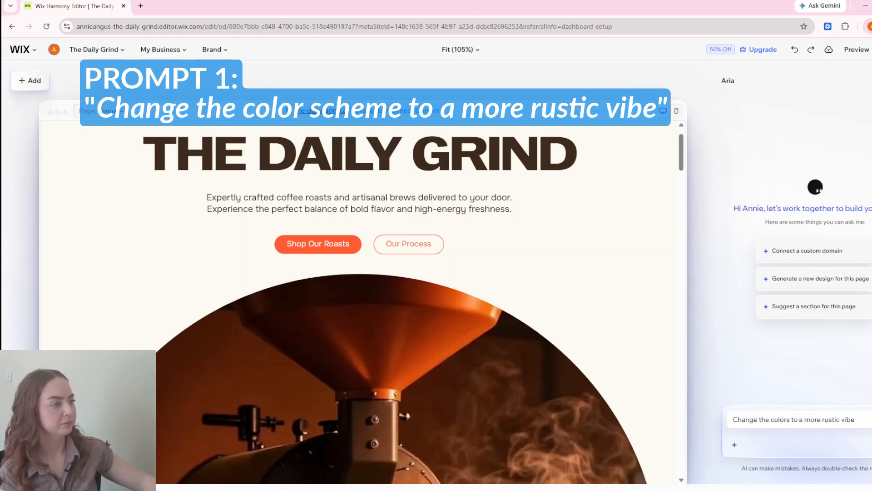
key(Return)
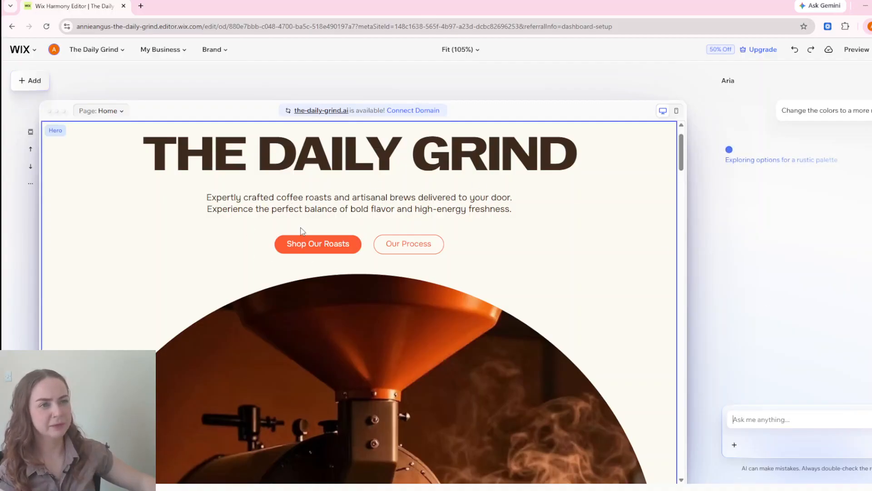
scroll(302, 268, down, 1)
scroll(467, 234, down, 5)
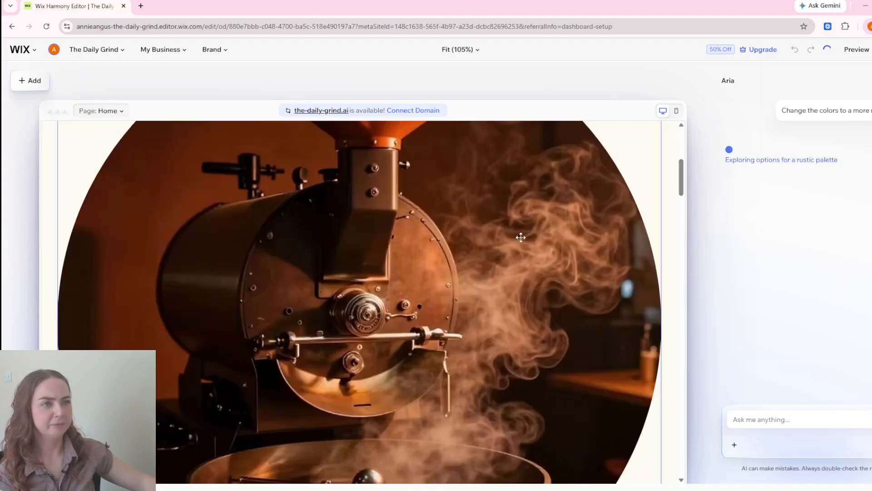
scroll(649, 197, down, 5)
drag(682, 206, 682, 130)
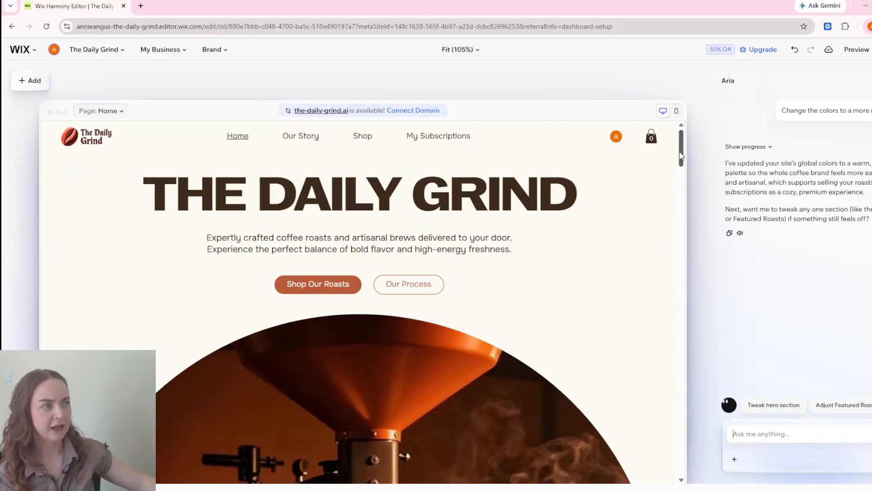
scroll(681, 149, down, 2)
drag(682, 149, 700, 437)
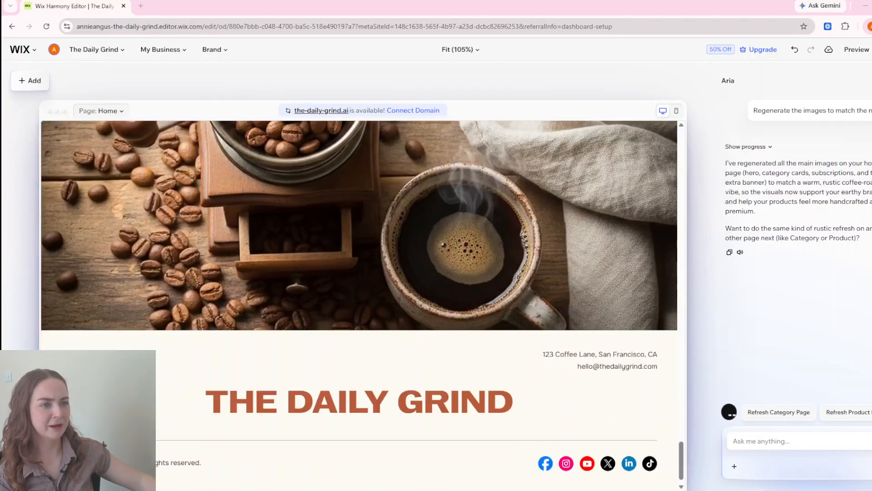
- Have Aria regenerate the home page's Coffee Subscriptions section to showcase weekly, biweekly, and monthly subscription plans
scroll(359, 300, up, 3)
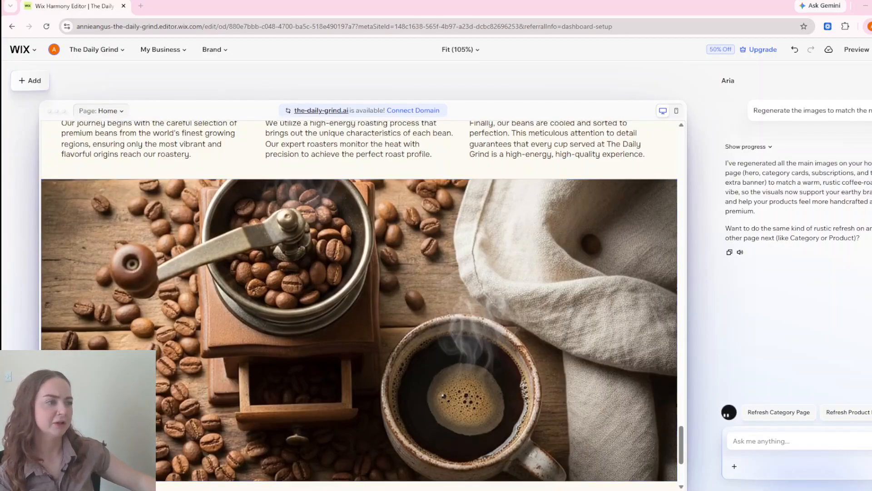
drag(682, 439, 665, 392)
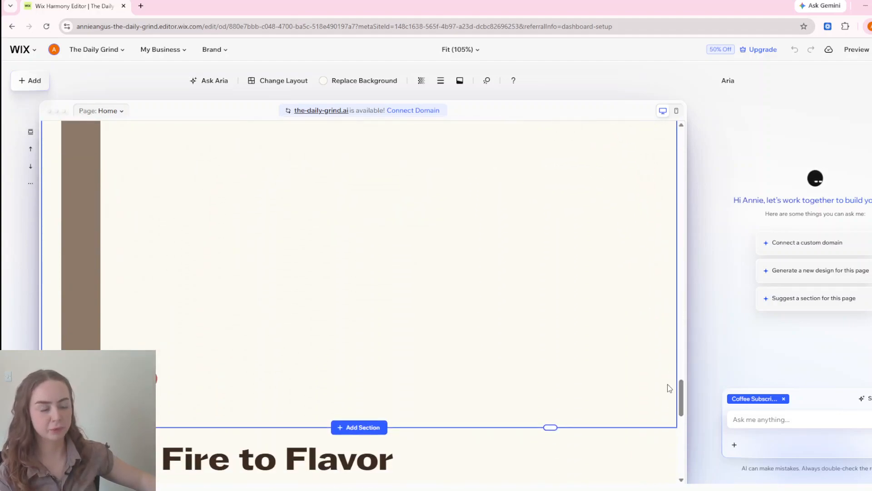
drag(682, 394, 692, 255)
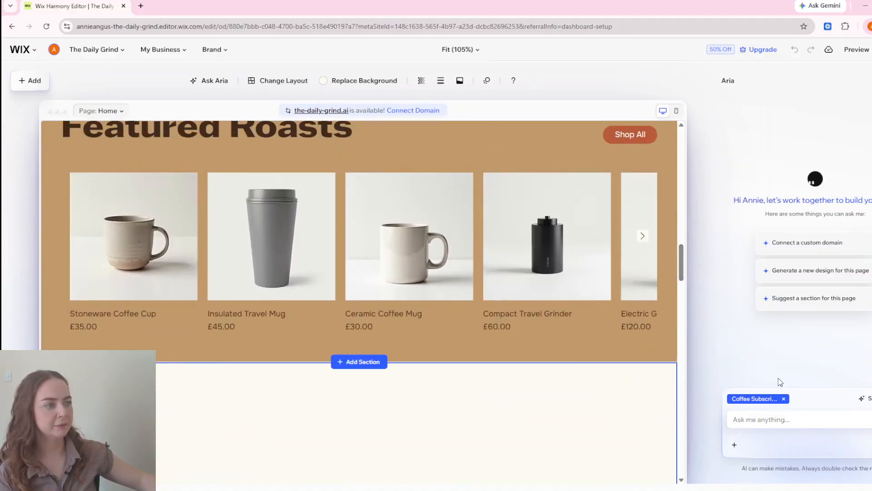
key(ctrl+v)
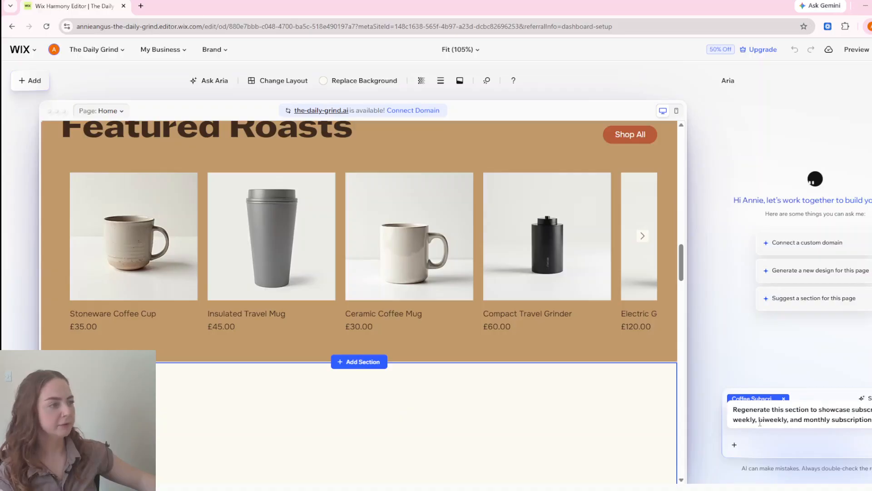
drag(852, 411, 870, 410)
key(BackSpace)
key(Return)
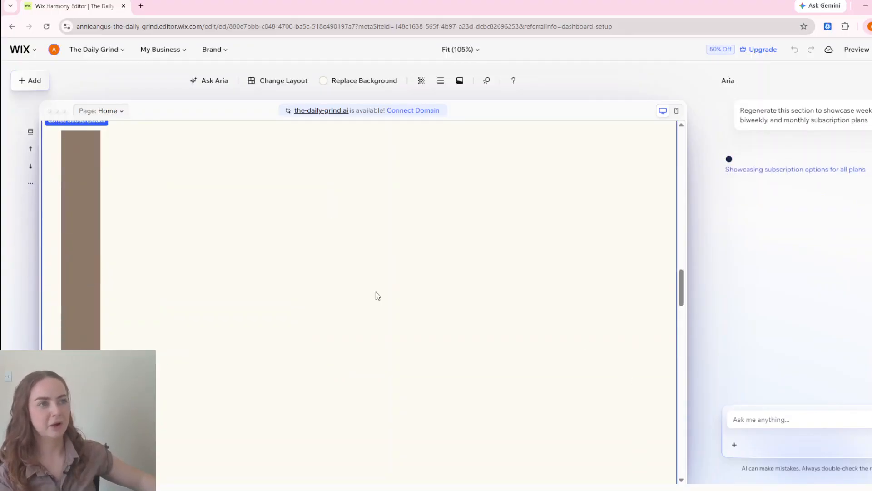
scroll(298, 278, down, 11)
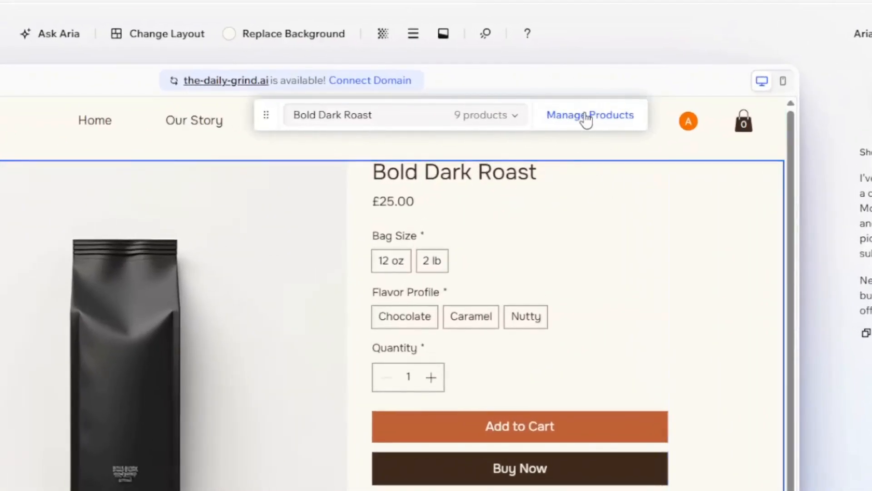
- View the store's product list and examine the Bold Dark Roast page's subscription price options
click(617, 122)
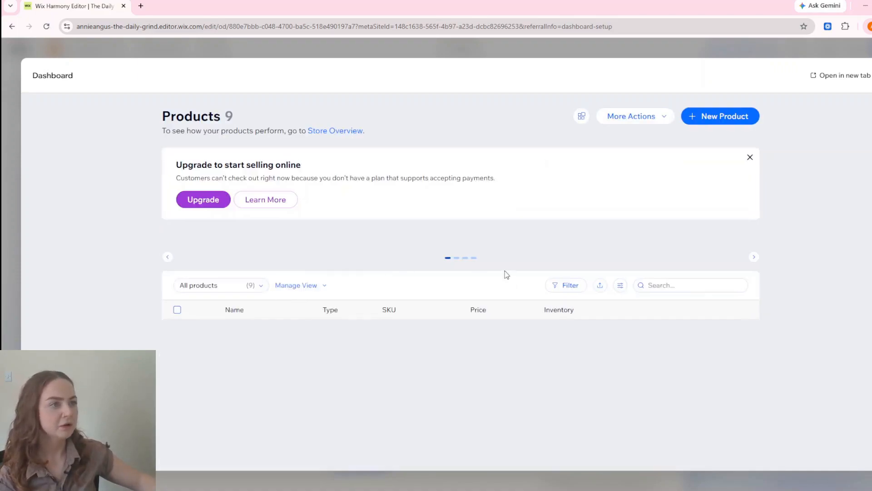
scroll(799, 152, down, 5)
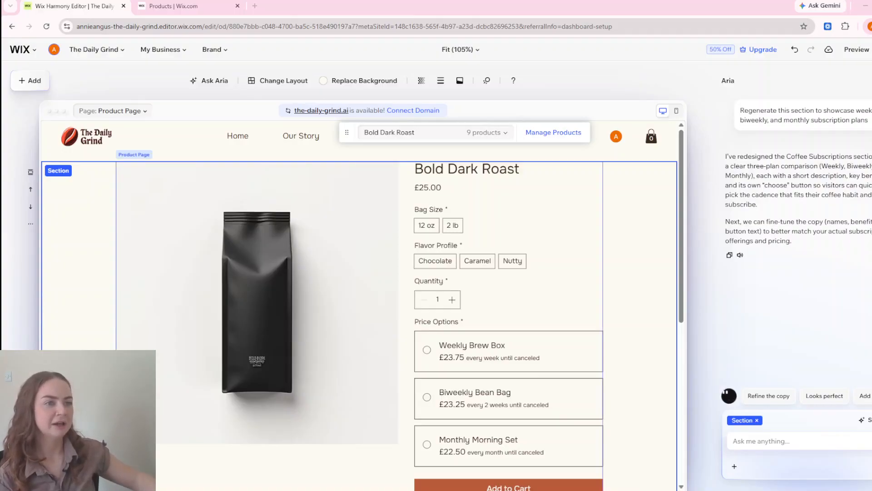
scroll(681, 248, down, 3)
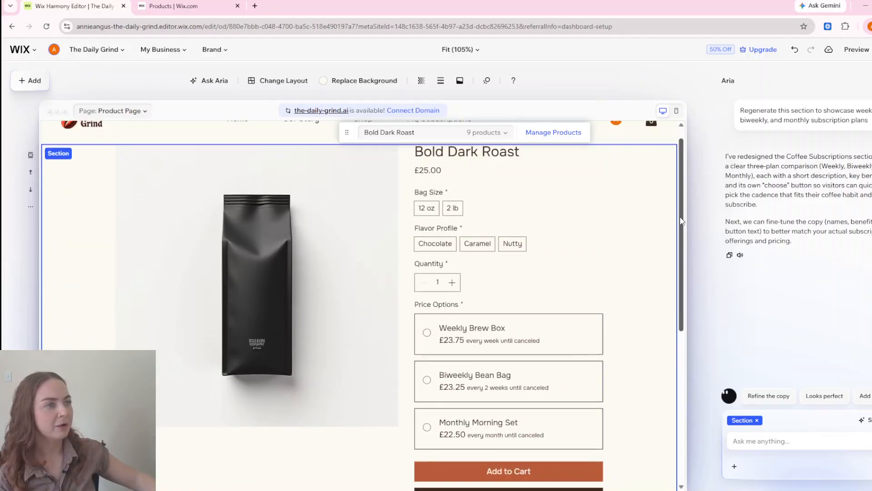
drag(682, 248, 681, 202)
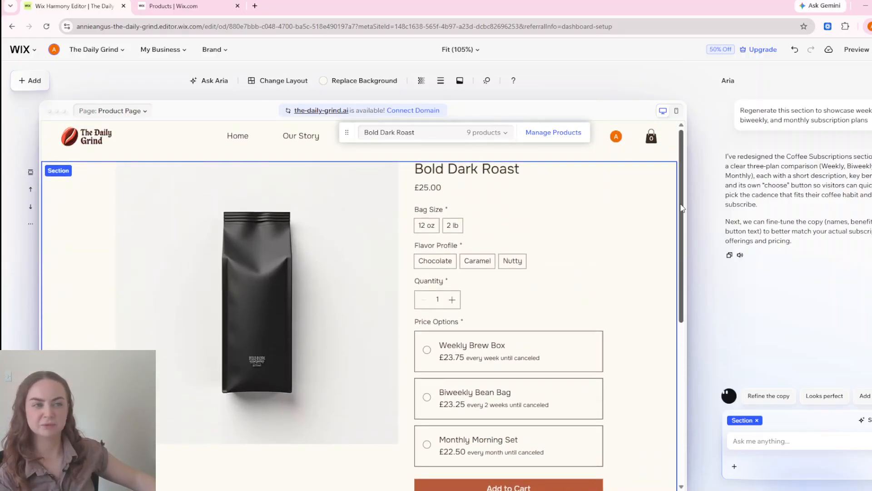
- Ask Aria, without the section as context, to generate an informational "Subscription Options" section for the Product Page and view it
scroll(330, 318, down, 6)
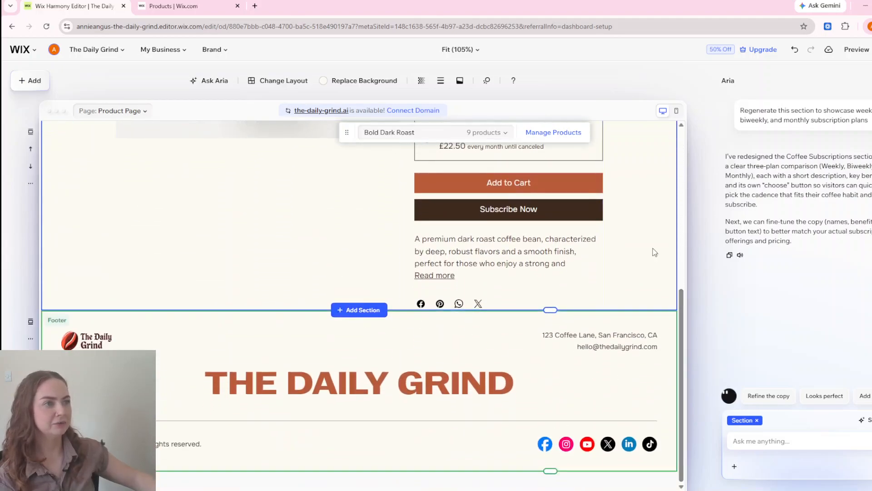
click(757, 421)
text(Generate an informational "Subscription Options" section for this page)
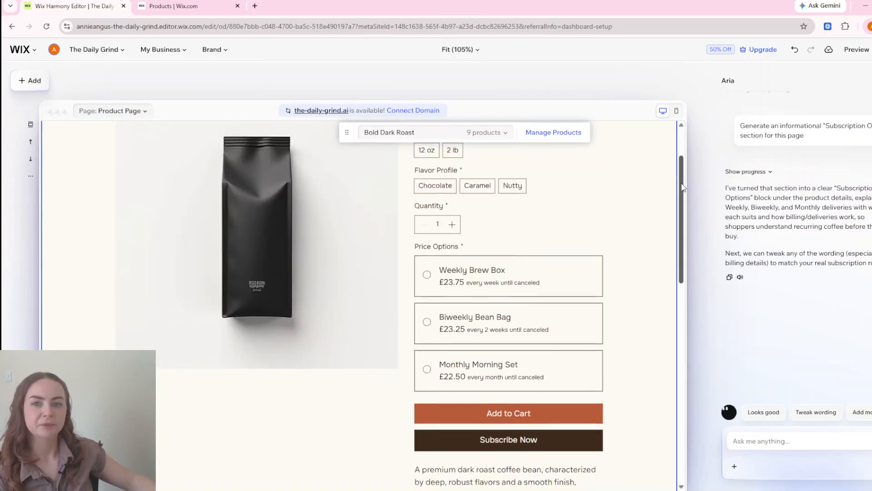
scroll(691, 268, down, 8)
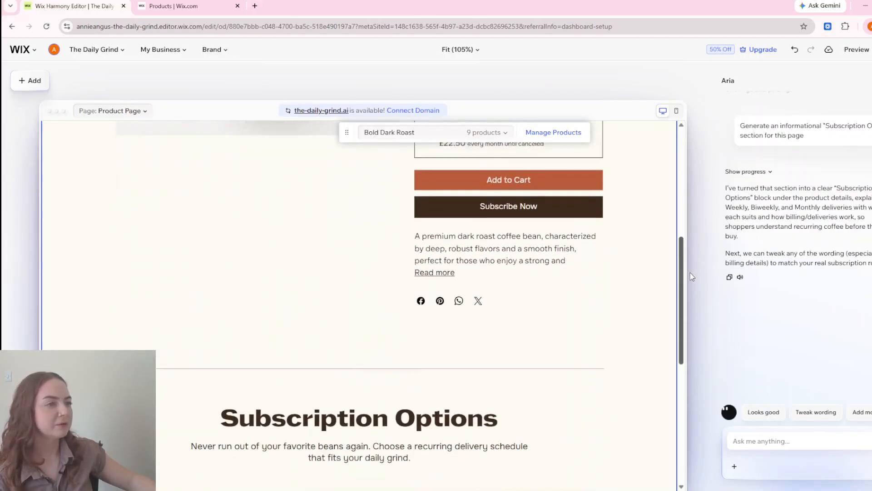
drag(693, 325, 693, 328)
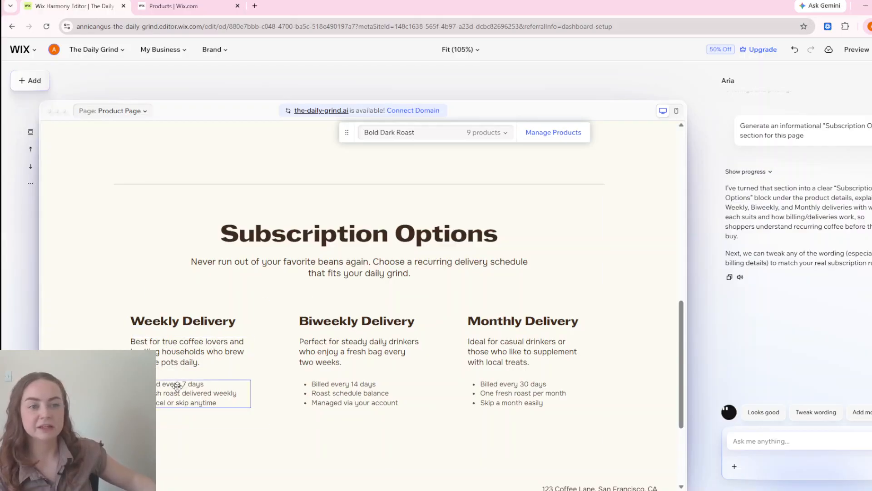
- Center-align the description text under Weekly Delivery in the Subscription Options section
click(172, 340)
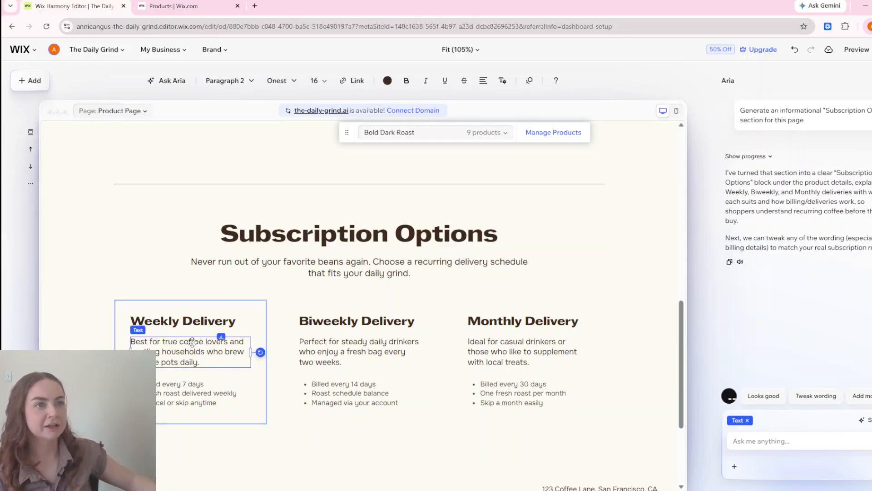
click(484, 81)
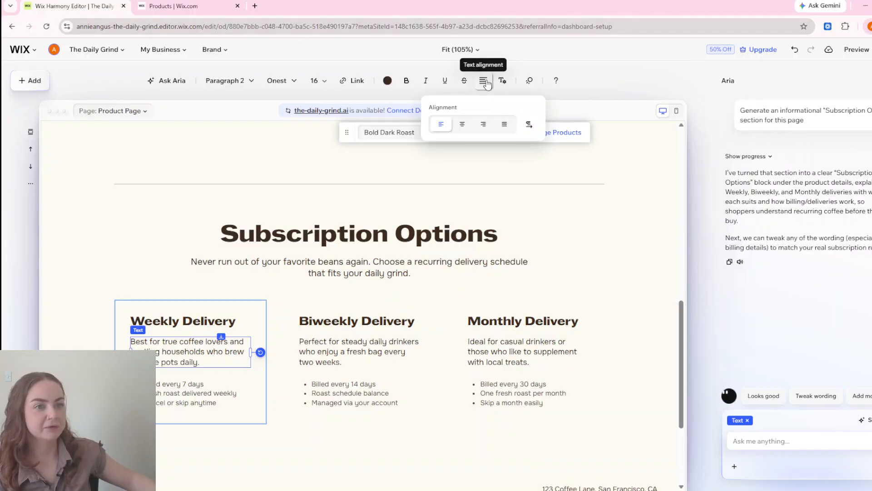
click(464, 125)
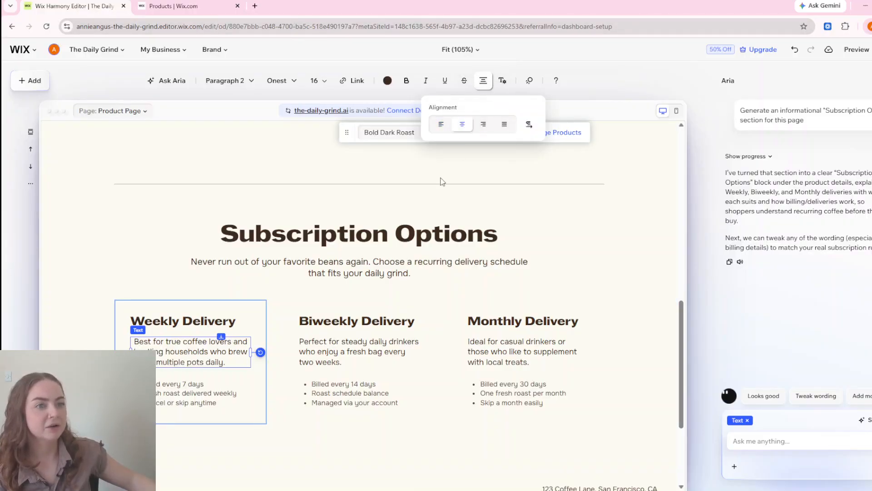
double_click(191, 352)
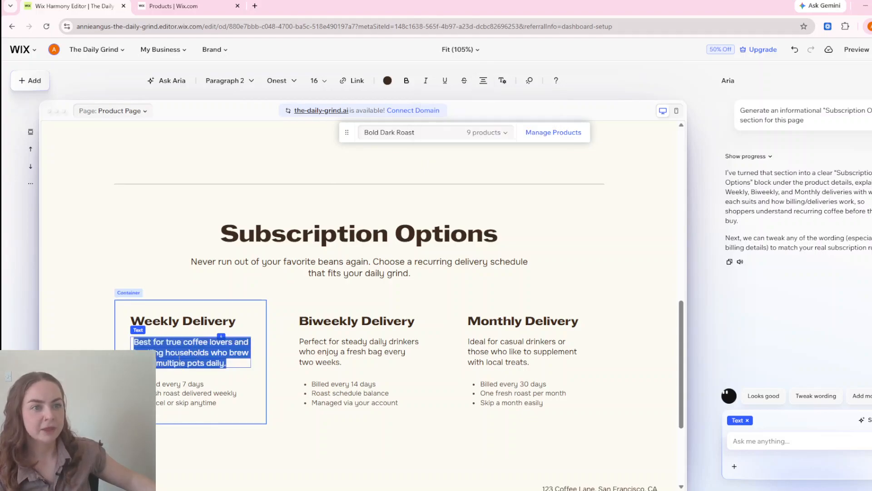
click(94, 237)
- Review the Product Page's Subscription Options section together with the product details above it
scroll(94, 236, down, 2)
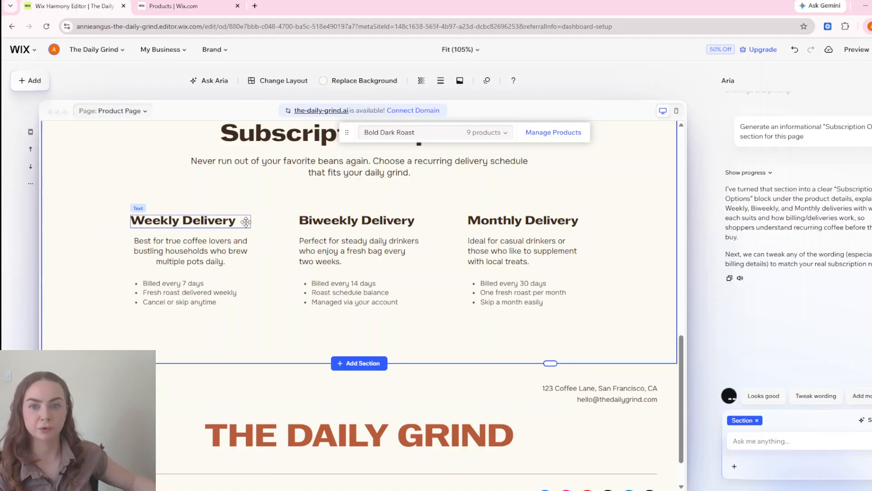
scroll(668, 281, up, 10)
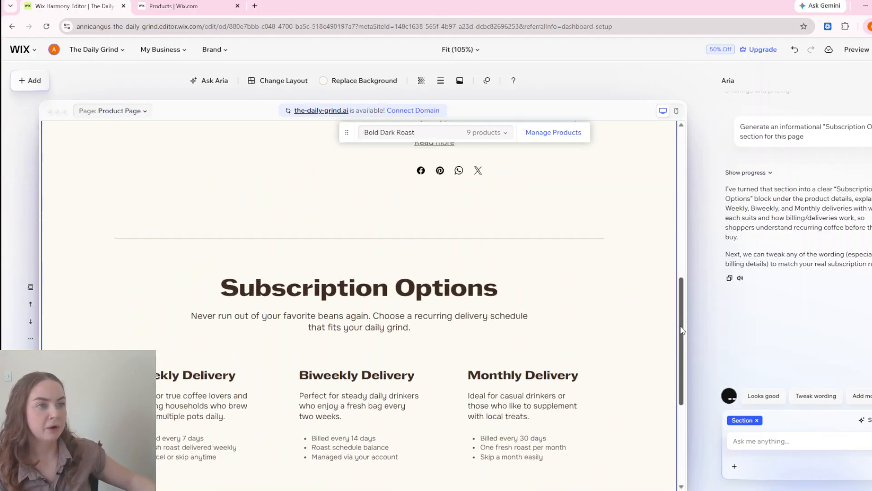
drag(701, 192, 702, 195)
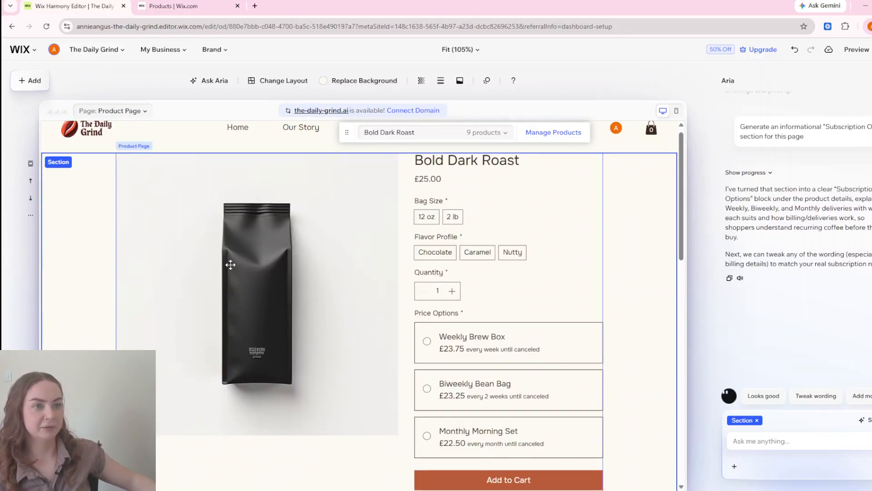
drag(681, 196, 685, 341)
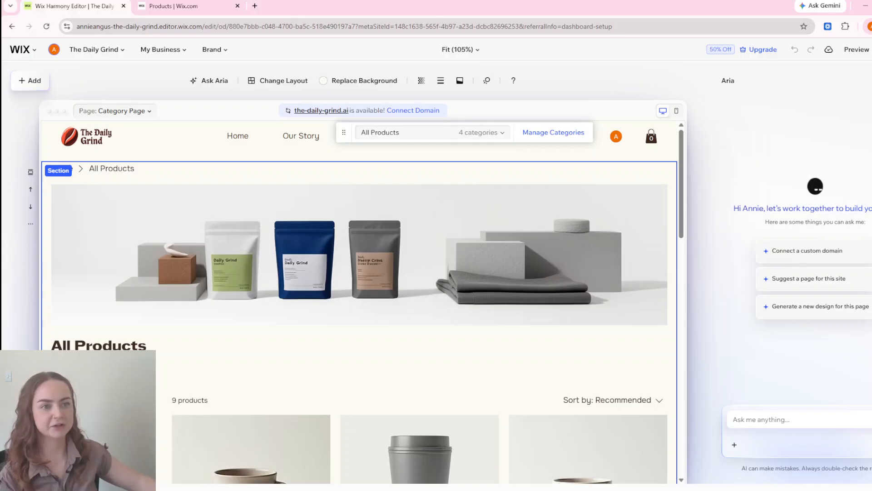
- Ask Aria to add a "quick add" button at the bottom of each Category Page product card, shown when a user hovers over it
drag(680, 161, 682, 213)
click(779, 419)
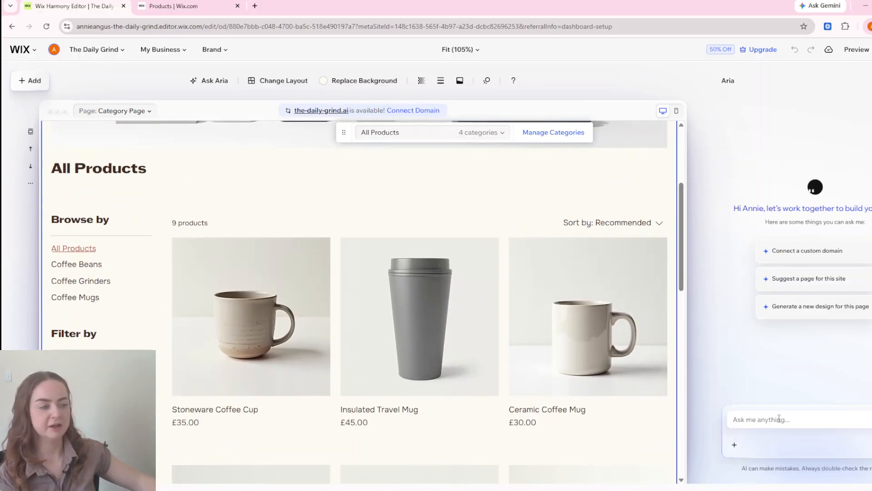
key(ctrl+v)
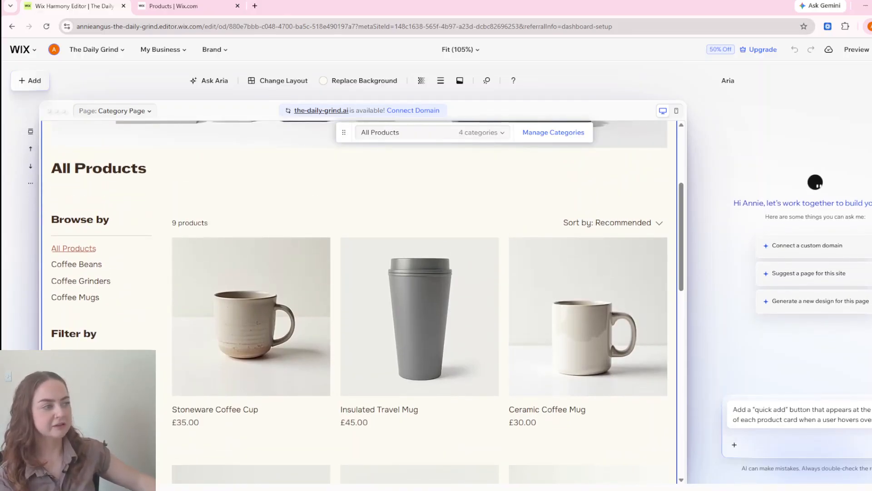
key(Return)
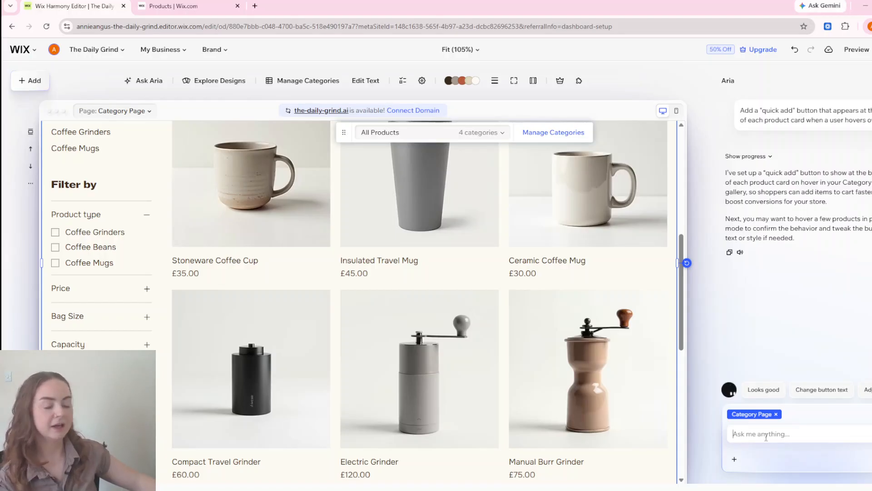
- Ask Aria to add a favorite button in each product's bottom right corner, and have it changed to a heart icon
text(Add a heart icon to the bottom right corner of each product so users can favorite products)
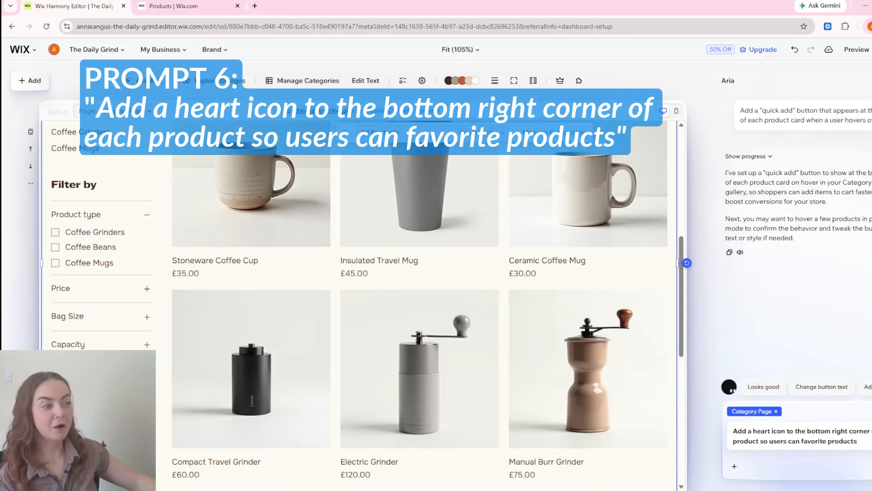
key(Return)
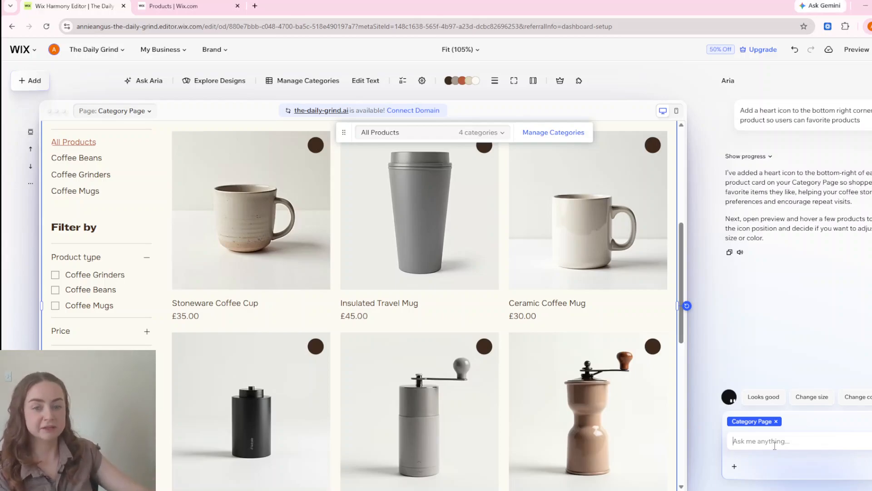
text(Change the favourite button to a heart icon)
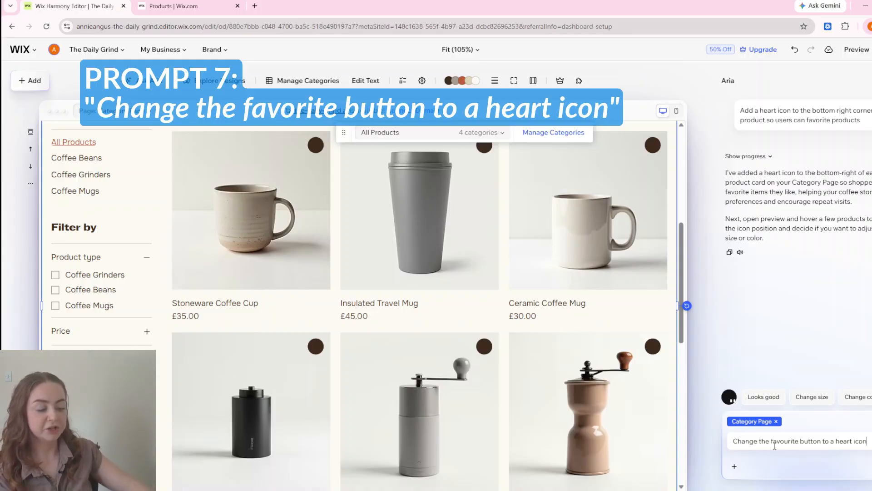
key(Return)
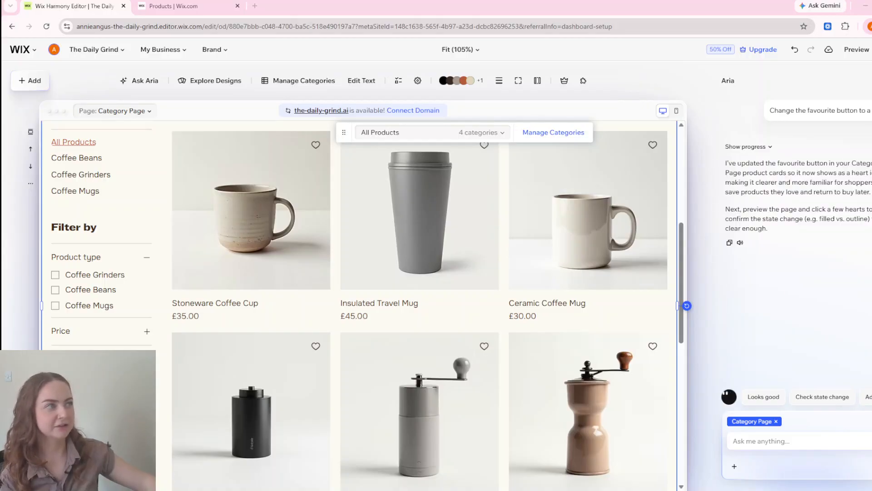
- Preview the Category Page, test the Compact Travel Grinder's favorite heart, and tell Aria the heart icon looks good
click(854, 50)
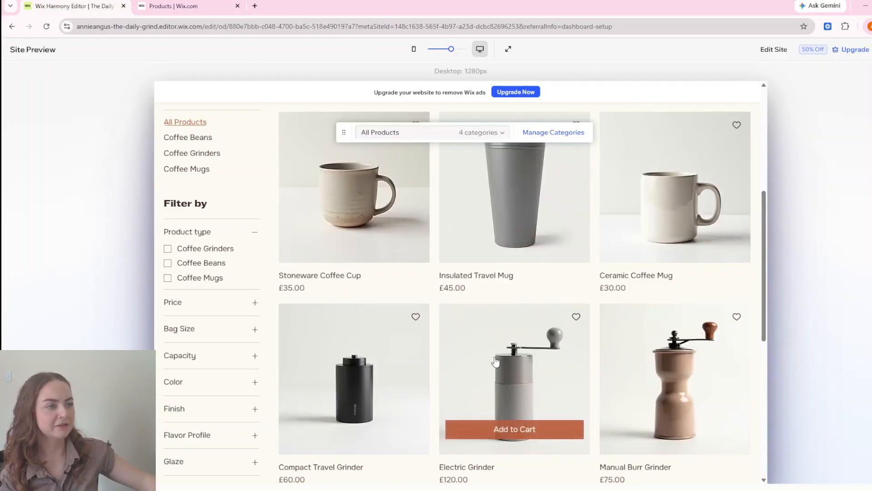
click(416, 319)
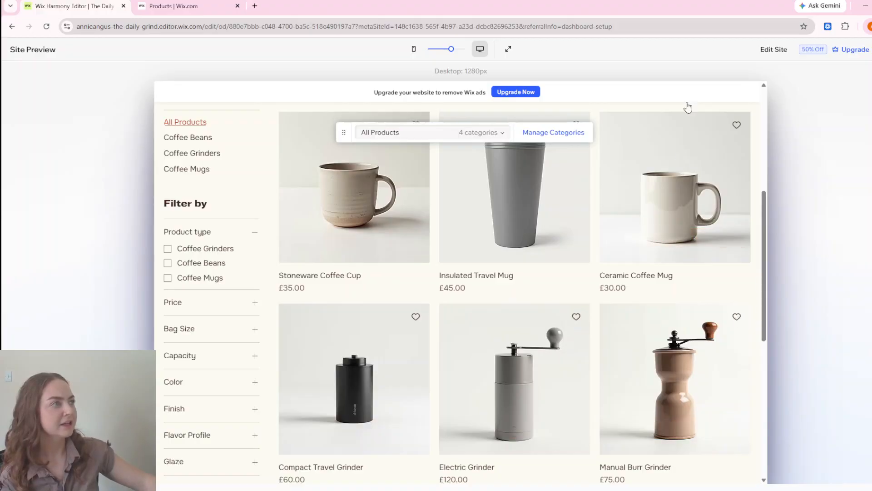
click(774, 50)
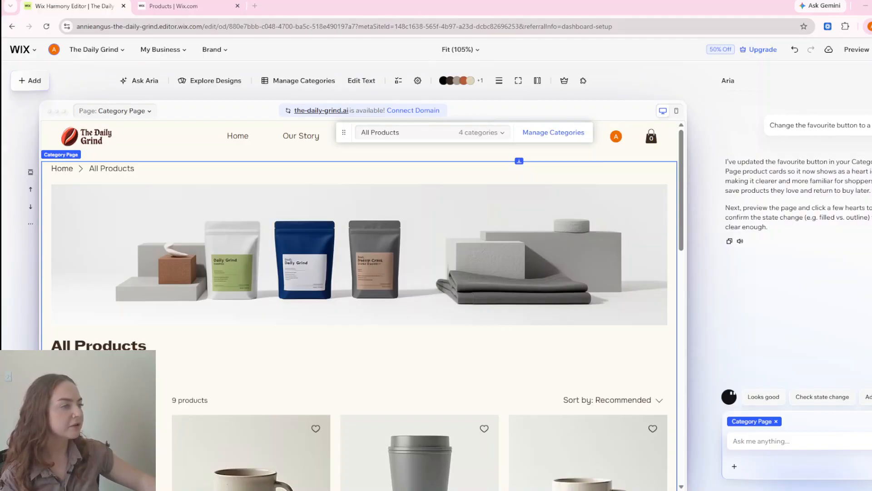
click(770, 399)
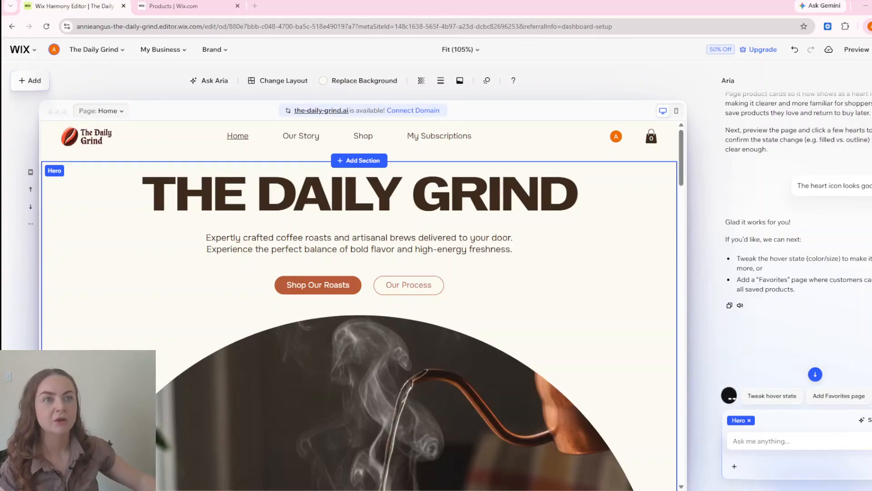
- Look through the branded elements available to add, and inspect the Home page's Our Process button and hero image
click(30, 81)
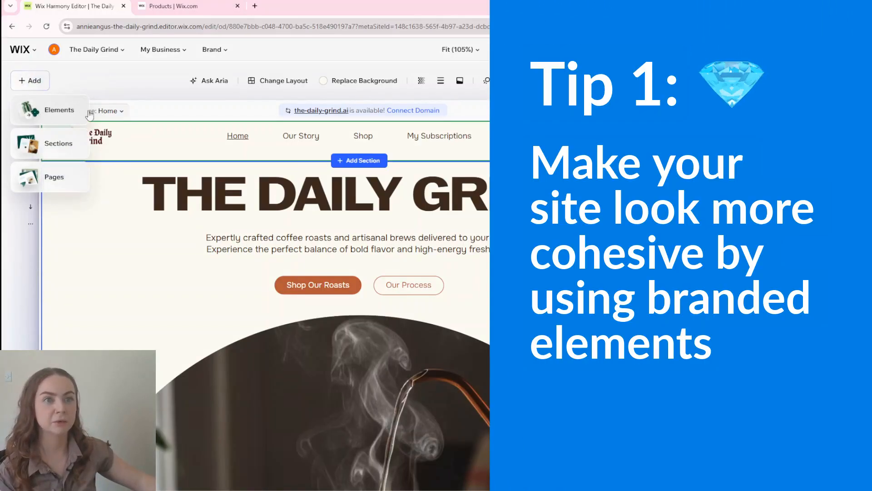
click(64, 112)
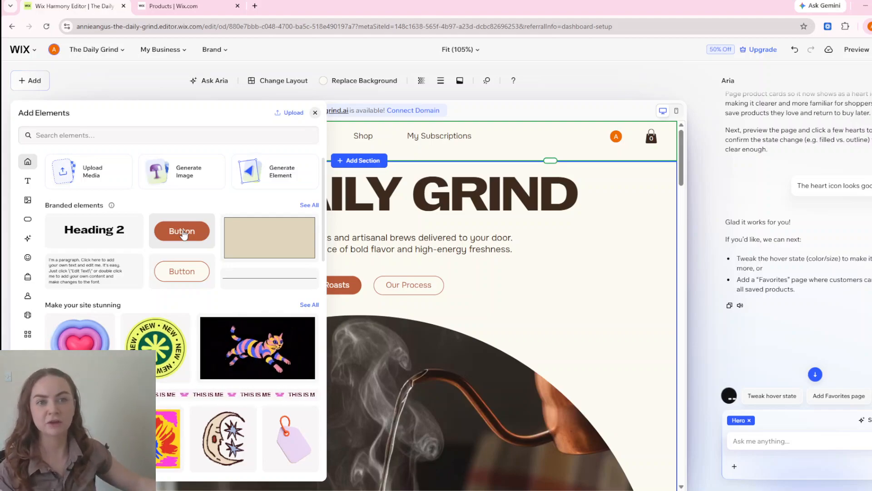
click(424, 285)
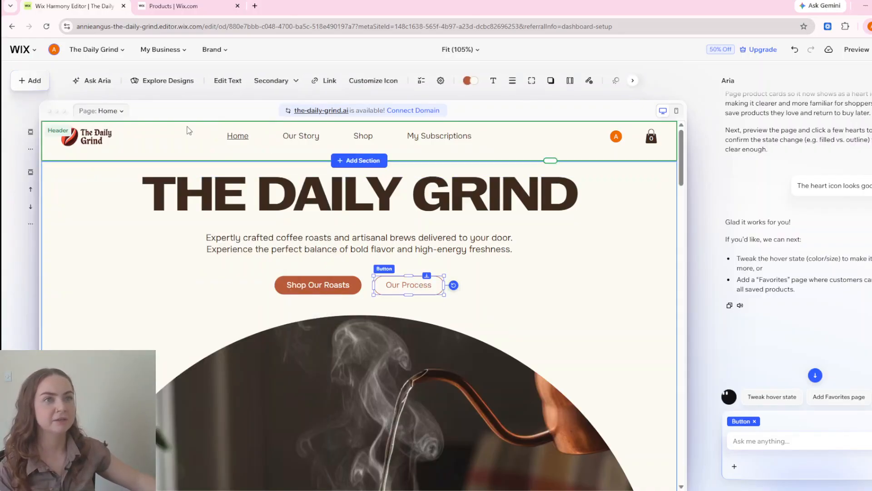
click(225, 320)
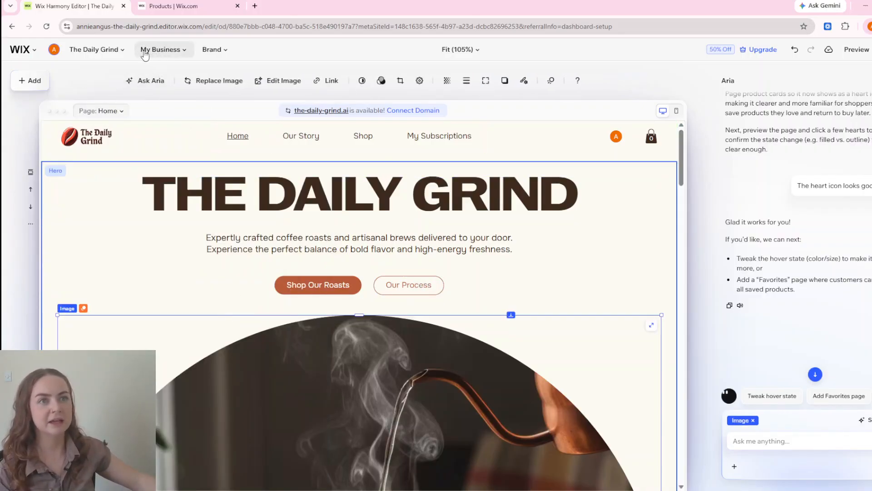
- Try the white and blue brand kit on the site and review the restyled Home page
click(213, 49)
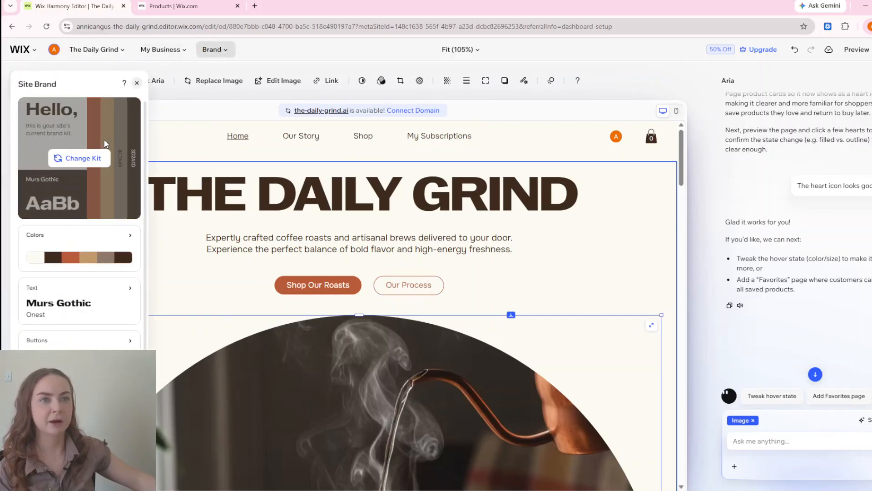
click(97, 159)
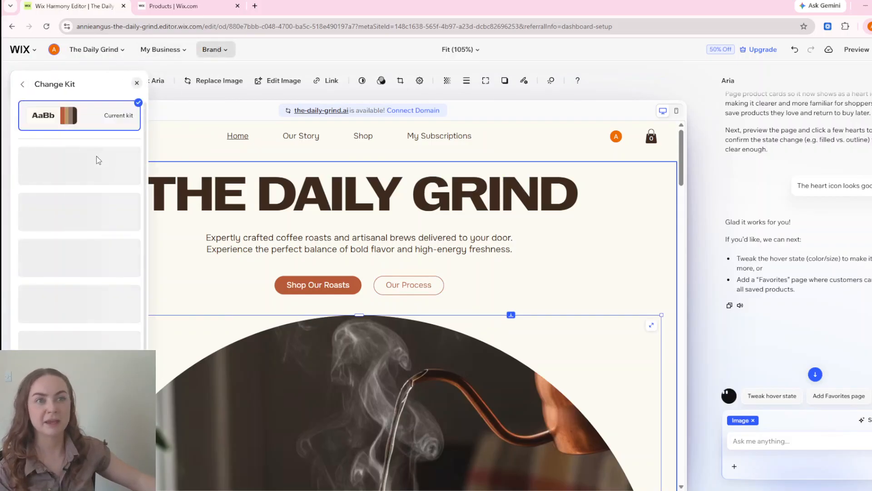
click(93, 175)
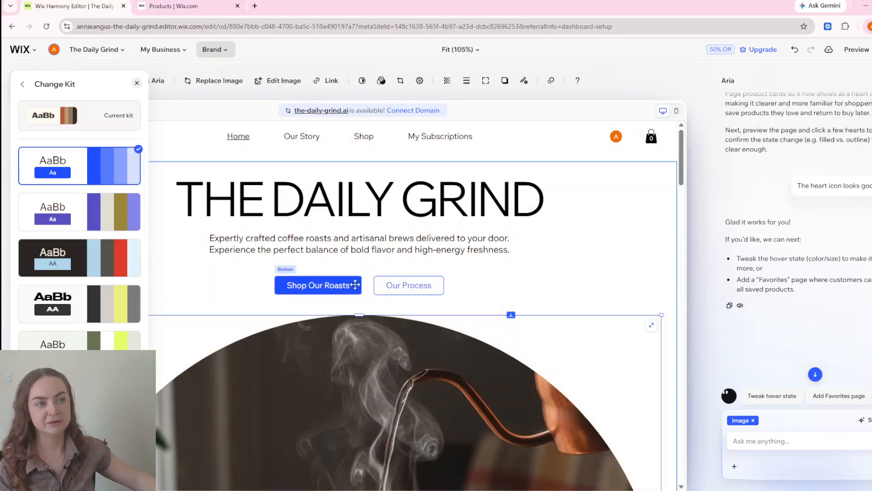
scroll(422, 282, down, 7)
scroll(433, 282, down, 5)
scroll(409, 299, up, 3)
scroll(357, 338, down, 8)
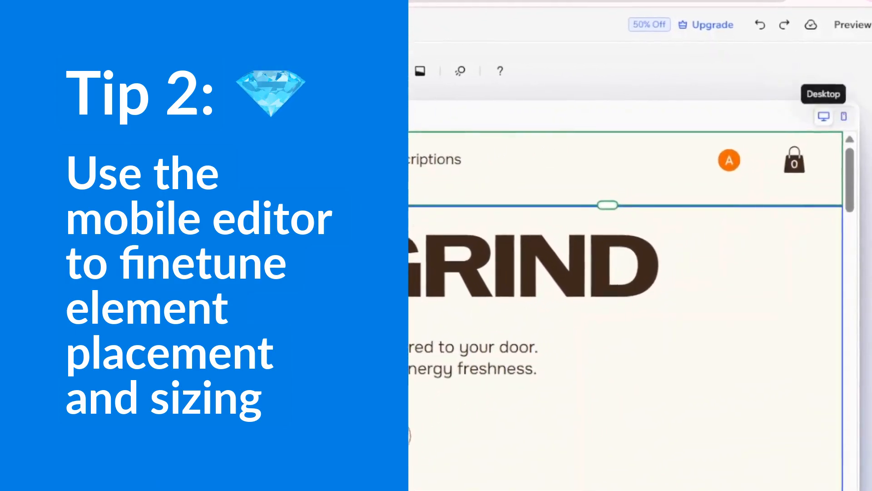
- Switch to the mobile editor and widen the Shop All button in the Home page's Featured Roasts section
click(843, 118)
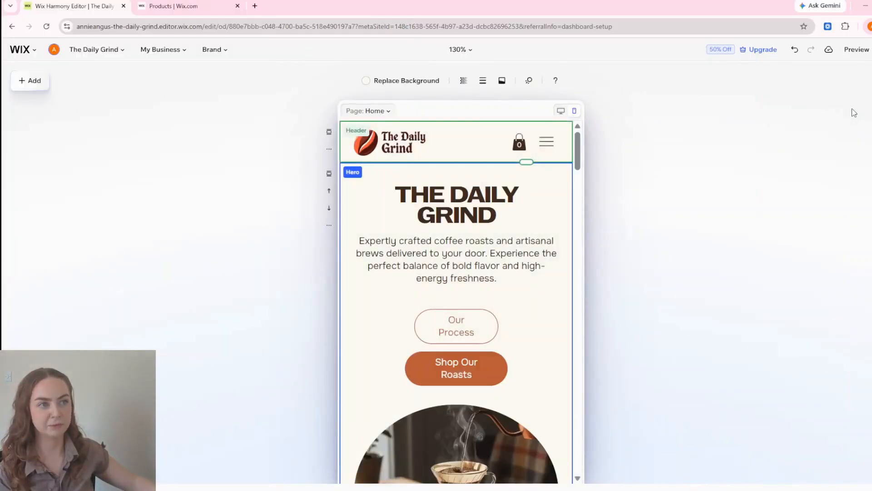
drag(578, 150, 578, 275)
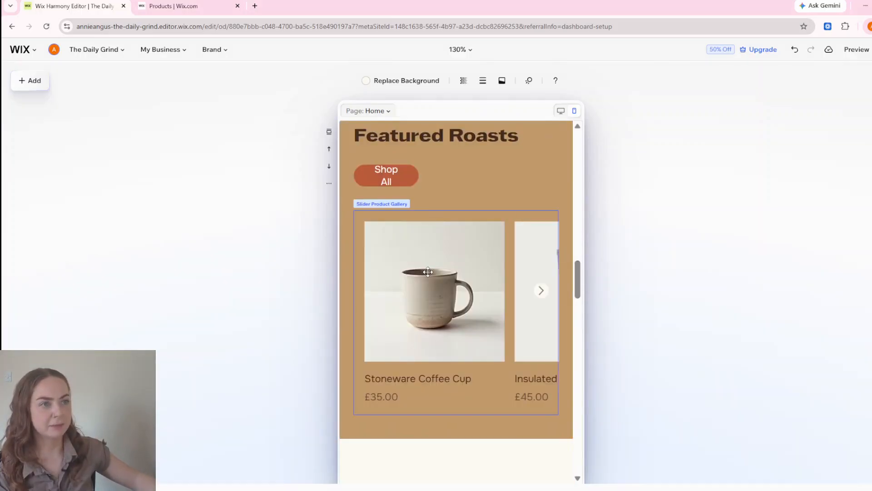
click(428, 272)
click(404, 176)
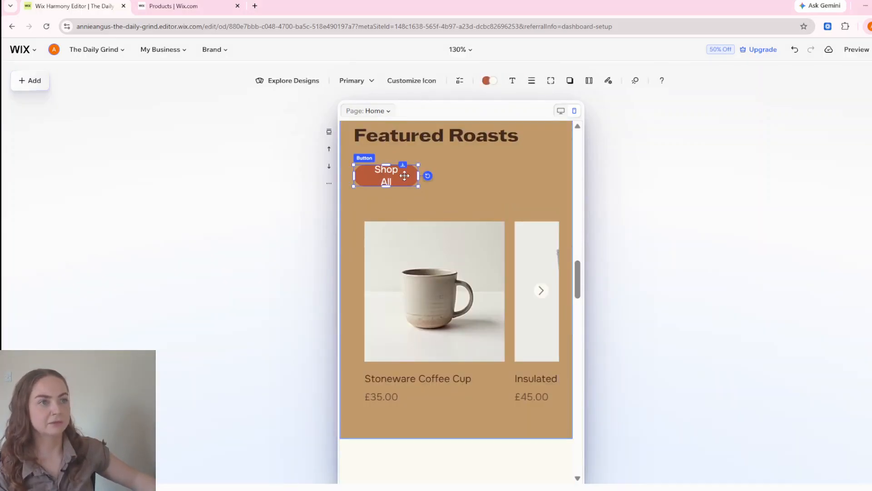
drag(419, 178, 473, 181)
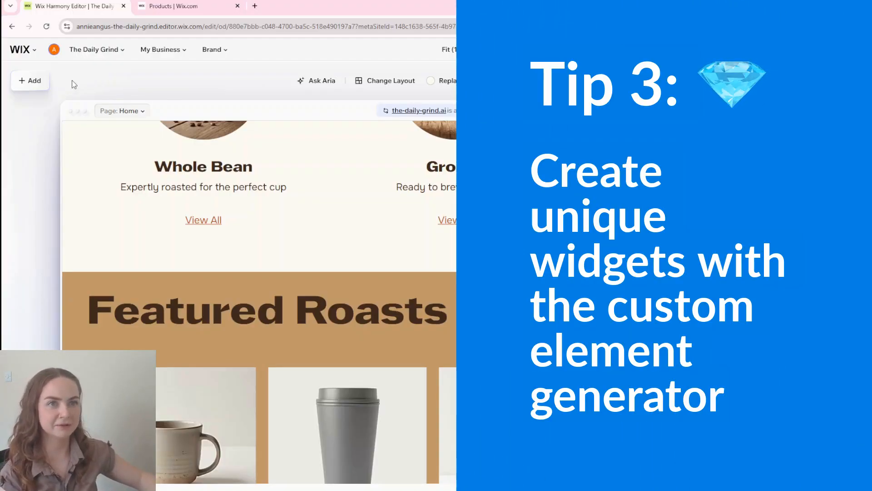
- Add the AI-generated "Midnight City" music player to the right side of the Home page's hero section and make it smaller
click(31, 80)
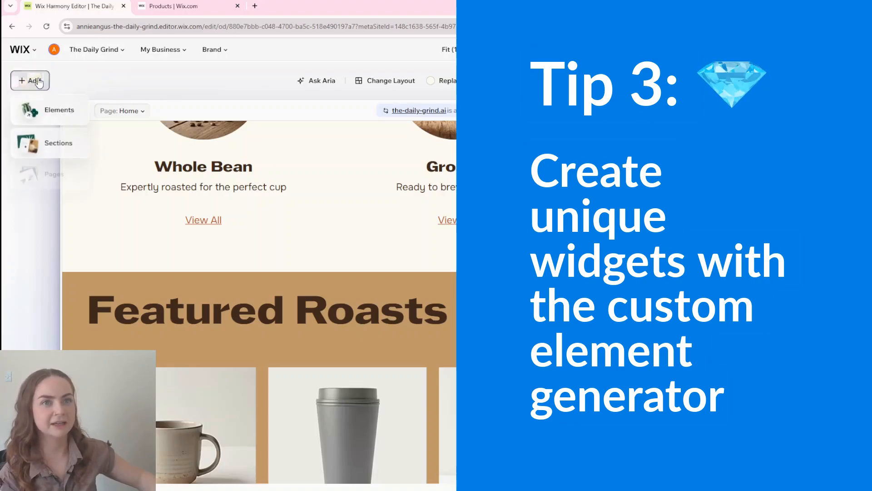
click(50, 112)
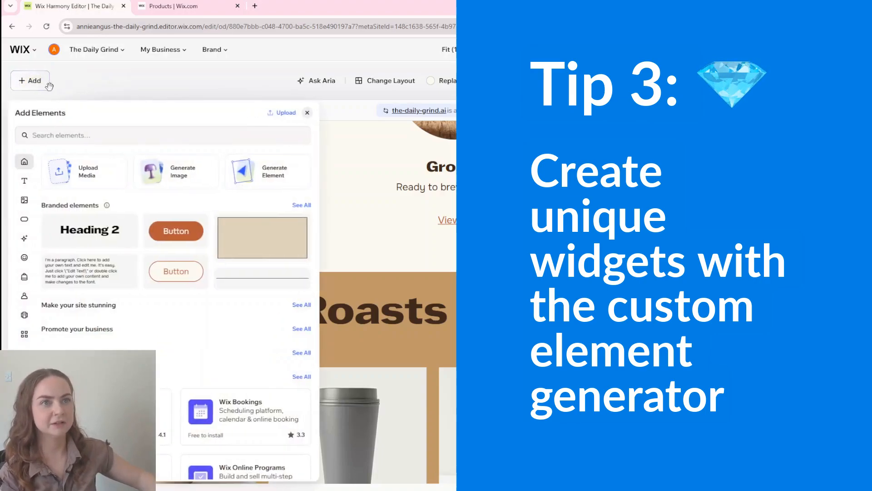
click(277, 173)
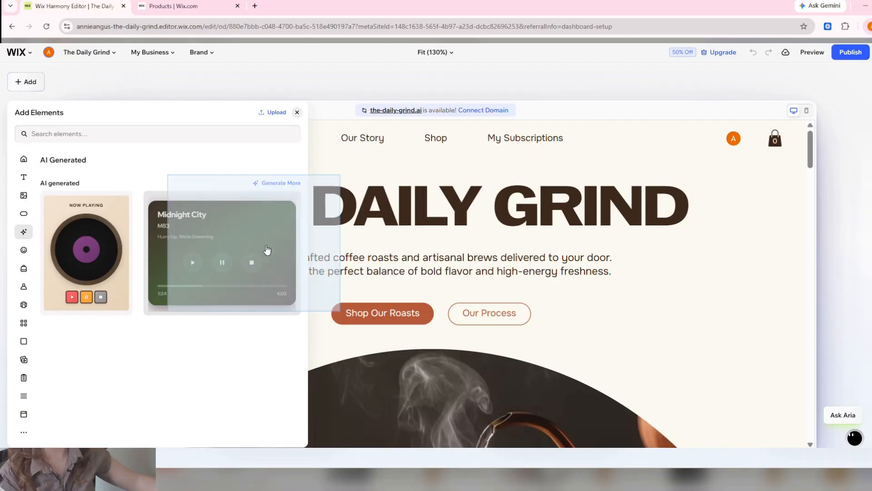
drag(266, 253, 672, 328)
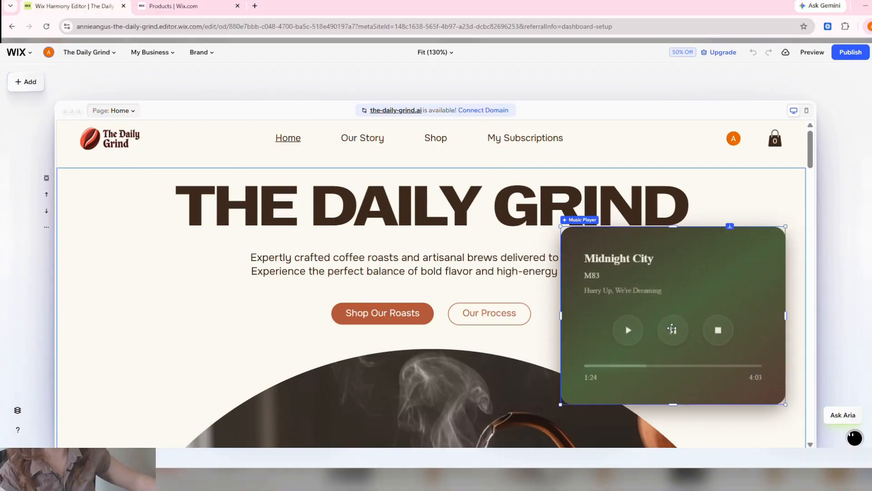
drag(560, 409, 609, 391)
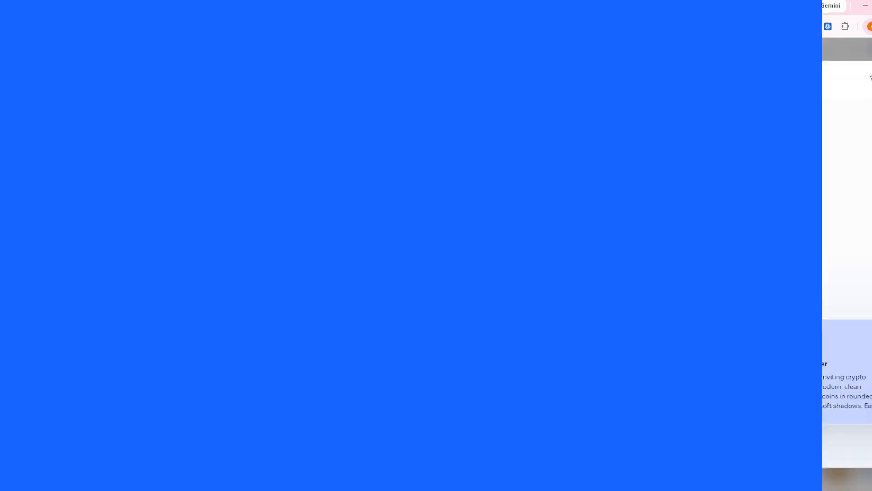